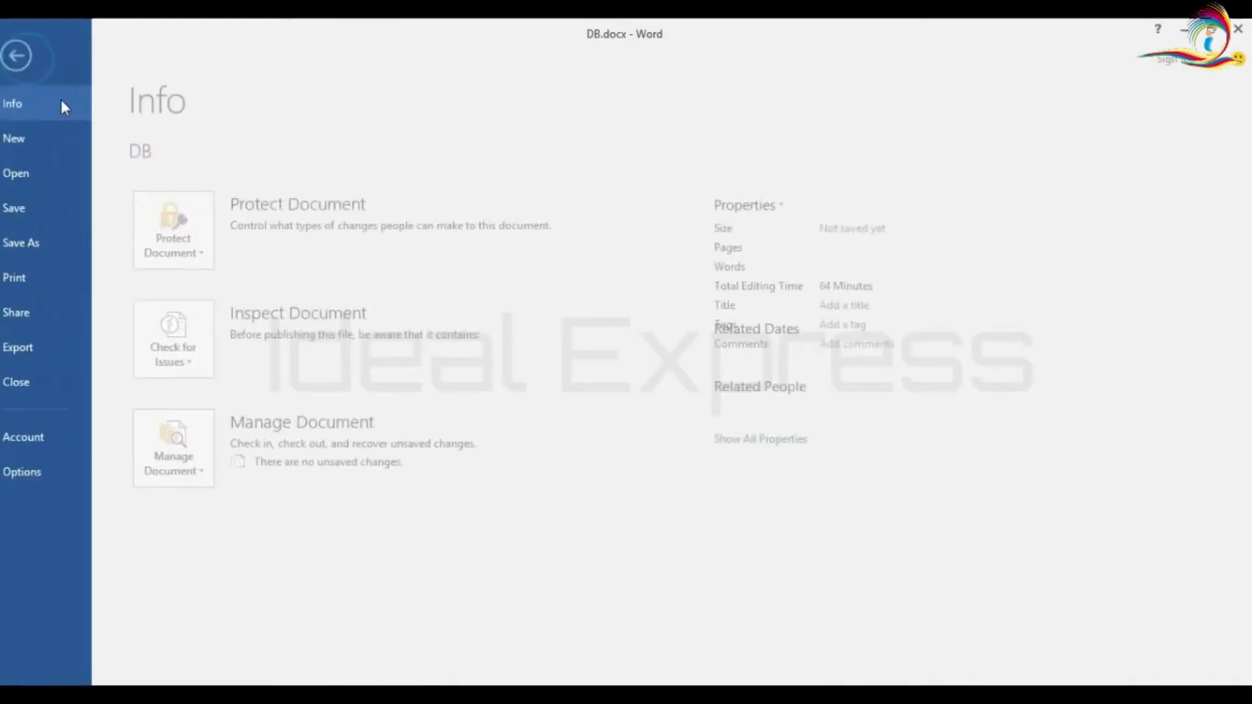
# Create a blank document and enter the salutation "Dear Sir/Madam," below a few empty lines.
pyautogui.click(36, 140)
pyautogui.click(268, 293)
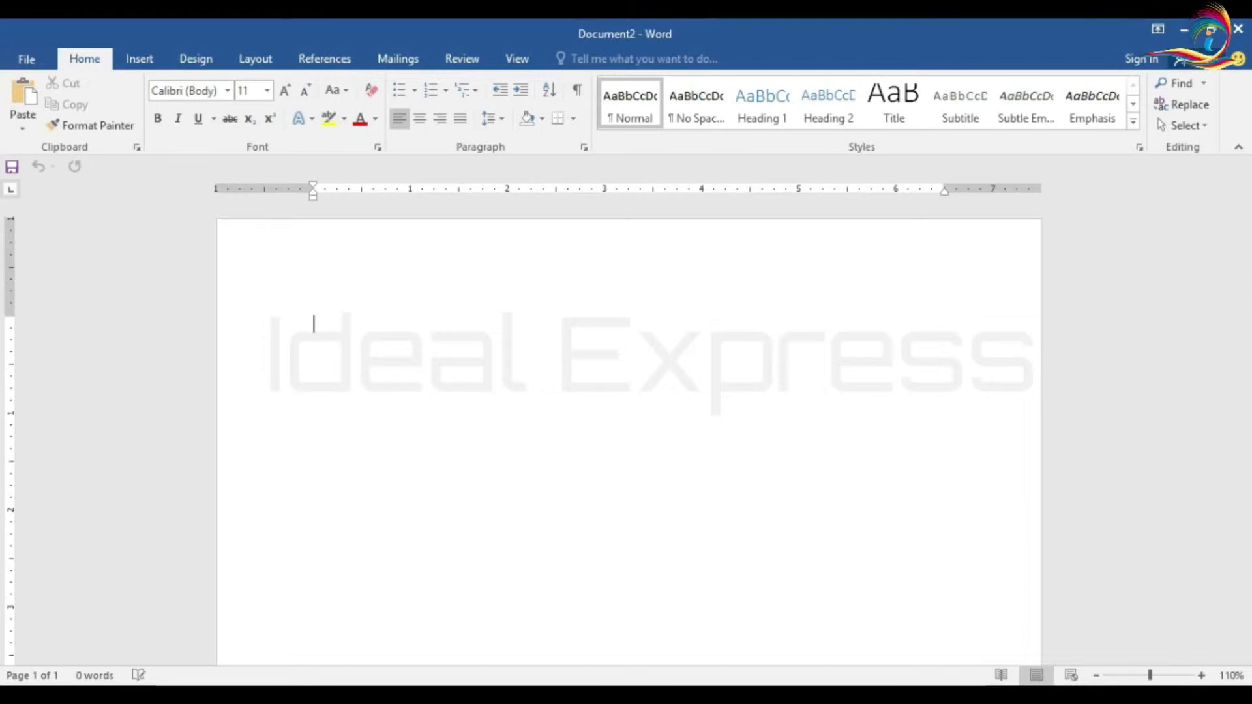
pyautogui.press('Return')
pyautogui.write('Dear ')
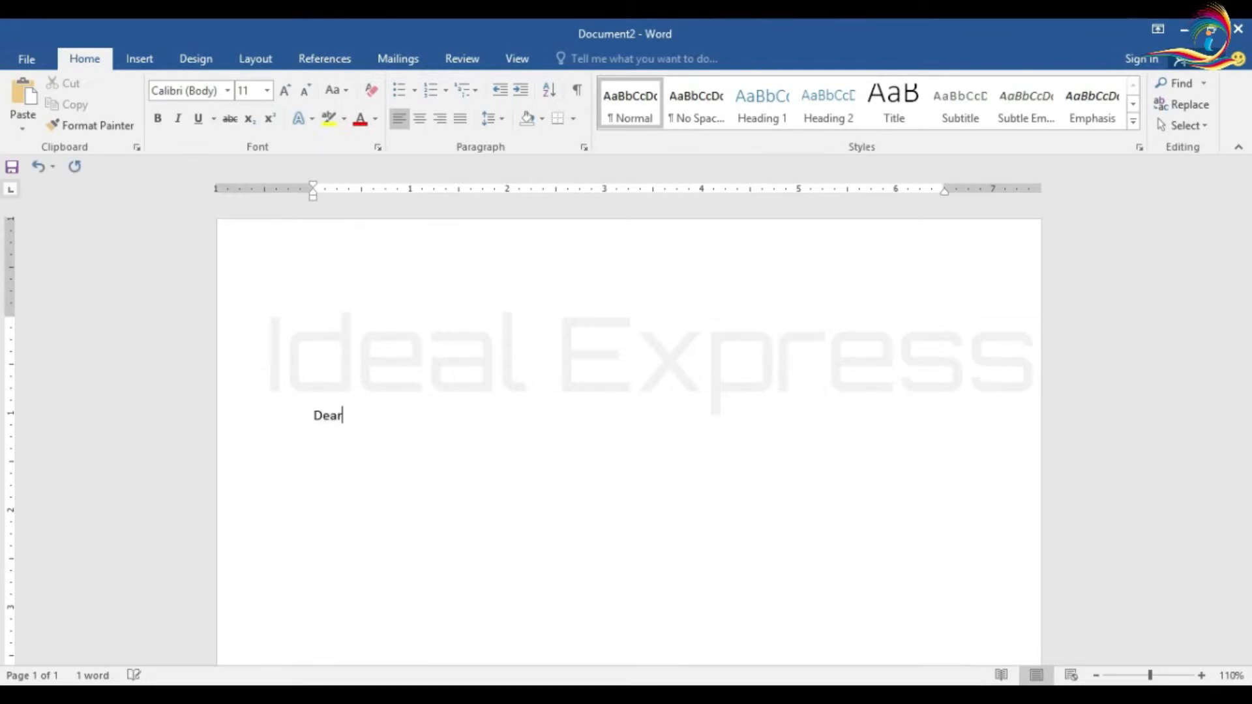
pyautogui.write('Sir/Madam')
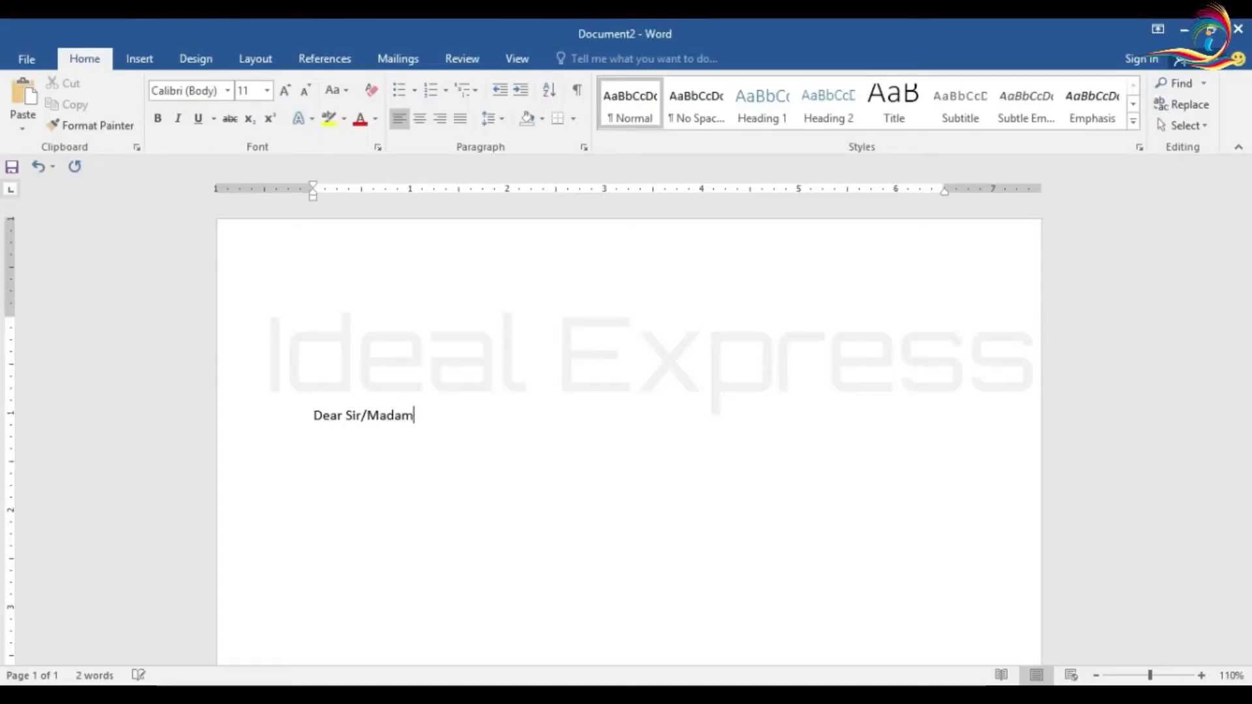
pyautogui.press('Return')
pyautogui.press('Return')
# Write a placeholder body paragraph of about three lines below the salutation, starting with "A jkshdfkhkjhdsf".
pyautogui.write('A jkshdfkhkjhdsf')
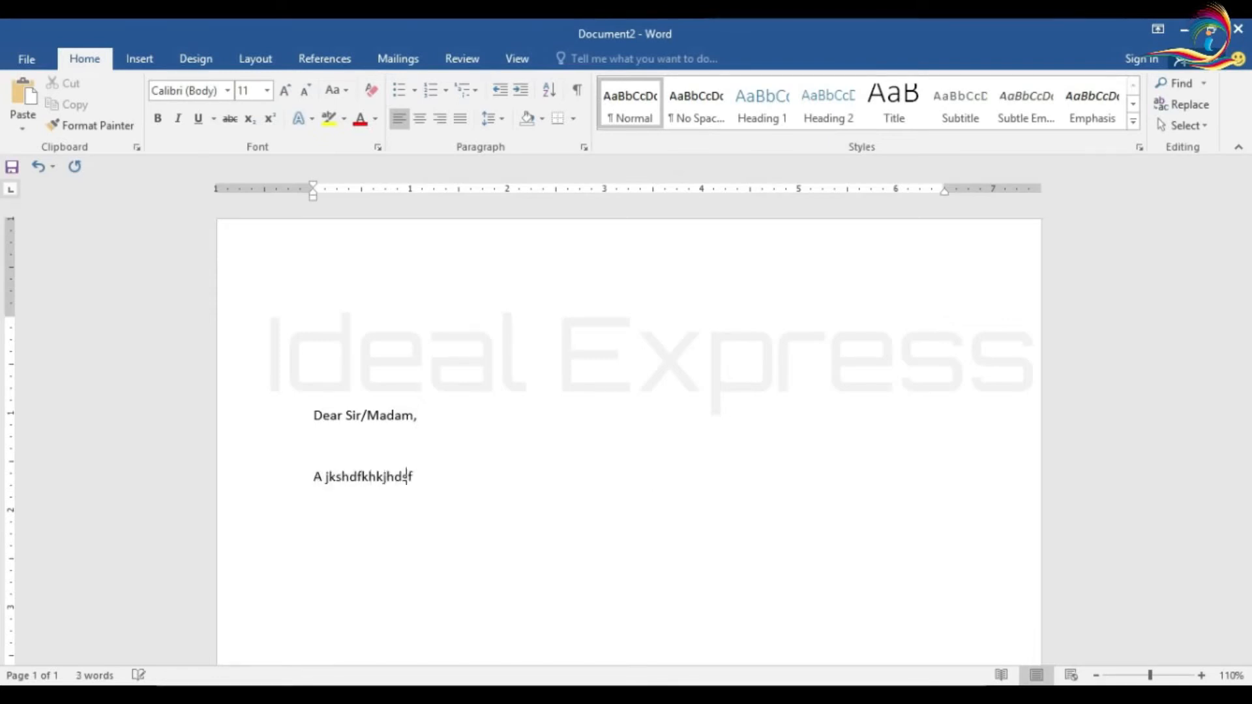
pyautogui.write(' jhsf khkjhdfh khdfk kjhjkhasf hkjhdf   jhfkjhk dfkjhd fh ahgj hdjkhakl kja')
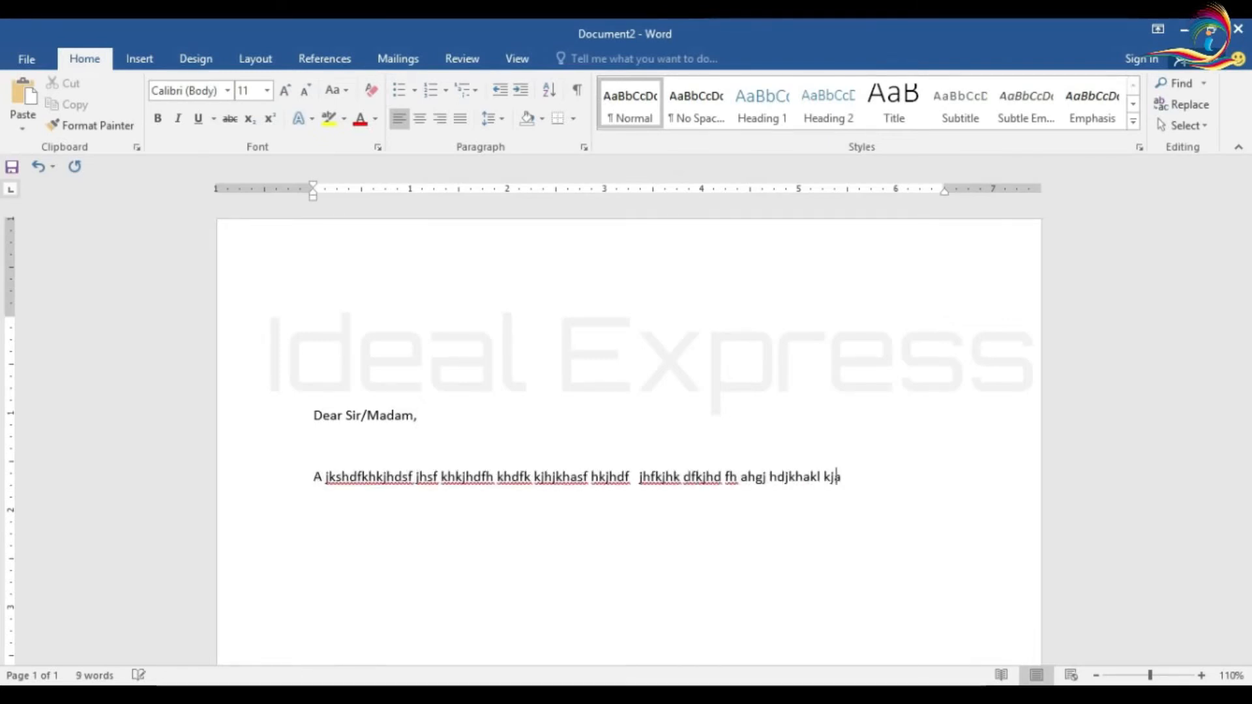
pyautogui.write('yriukjflk jdfkskld jfkjaskd kahdkahsdkj khaljlkuriweurkjazdkljakj i')
pyautogui.hotkey('ctrl', 'a')
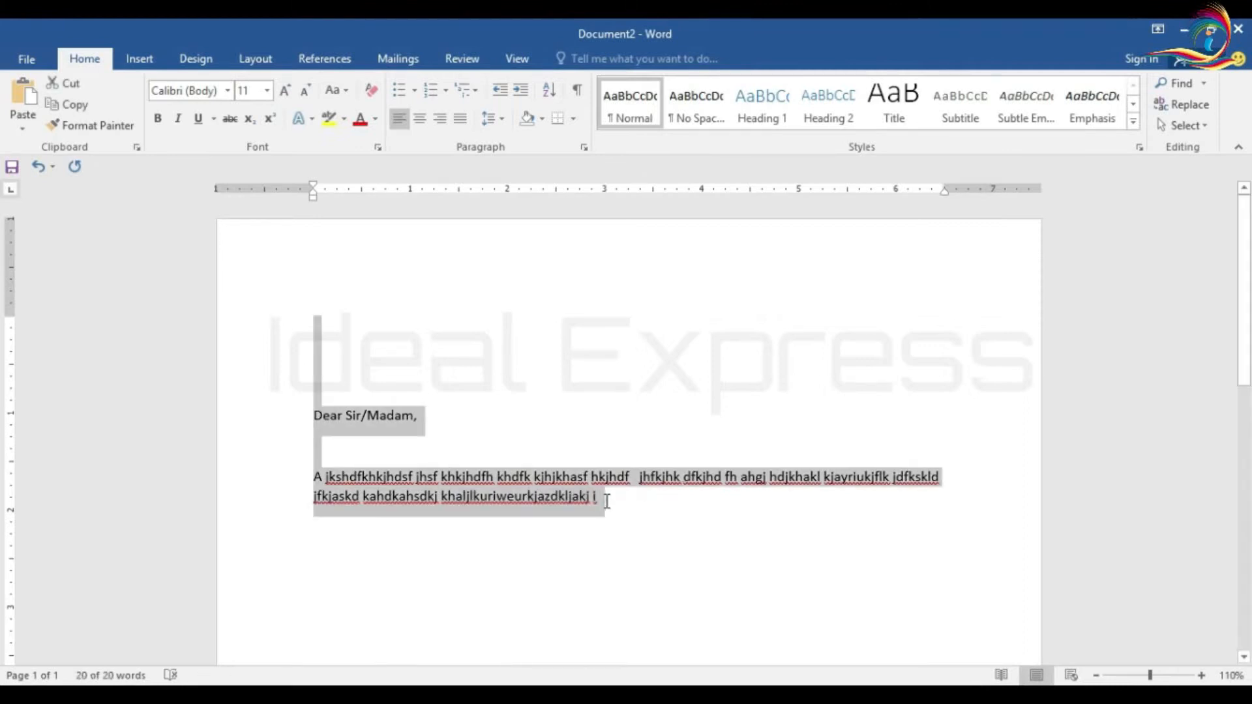
pyautogui.click(702, 501)
pyautogui.write('ha')
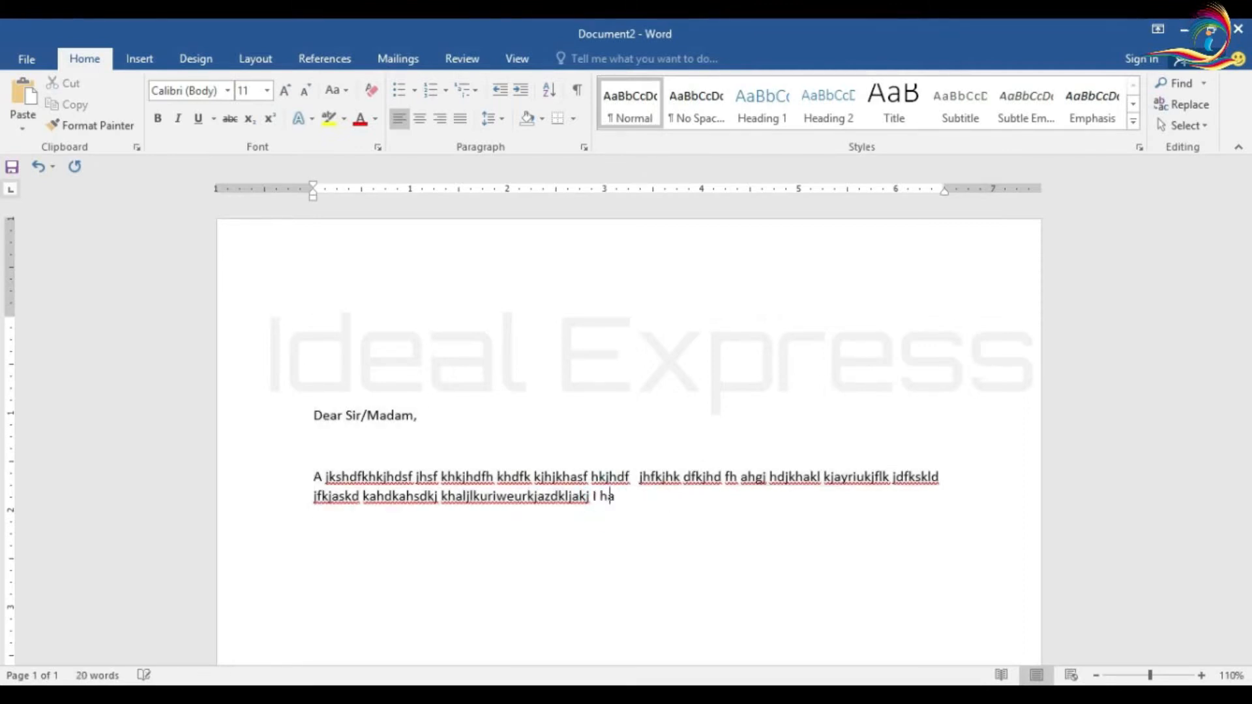
pyautogui.write('jhdjhasd ha jkahkhdkj kajh')
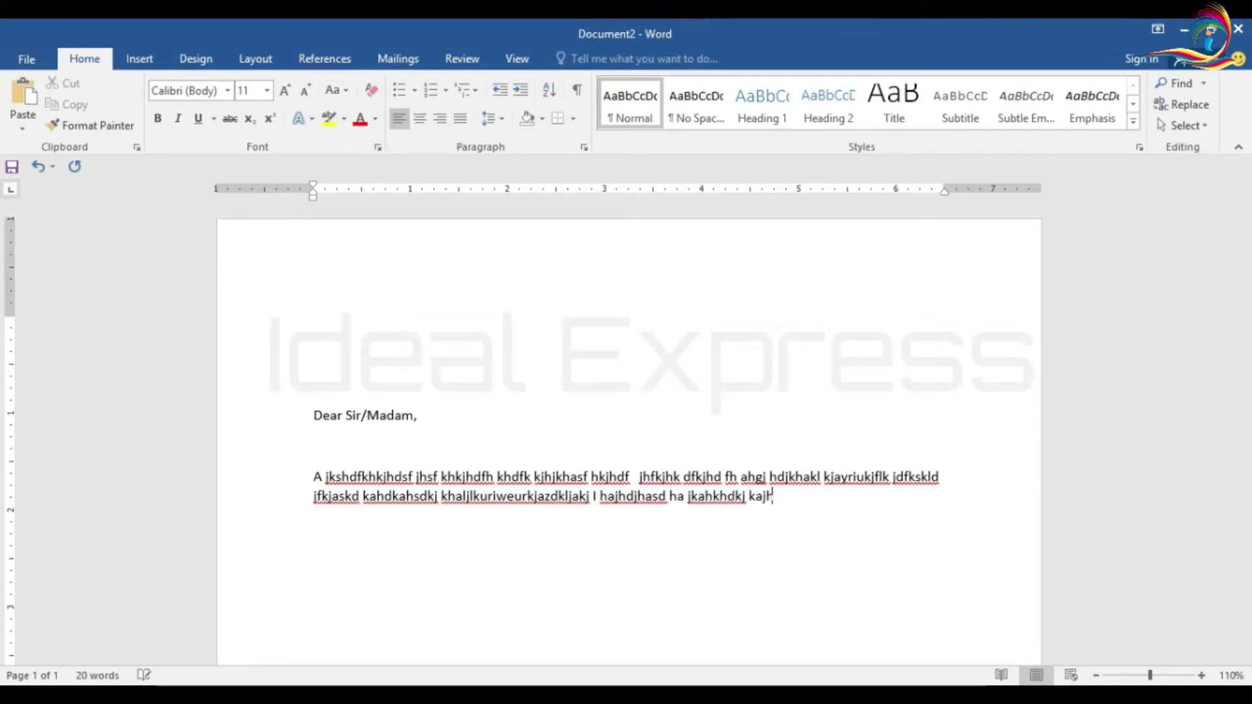
pyautogui.write('sd khakjhsdkjhakjs dhkjahsdk kashdkj hakshdkjha s ')
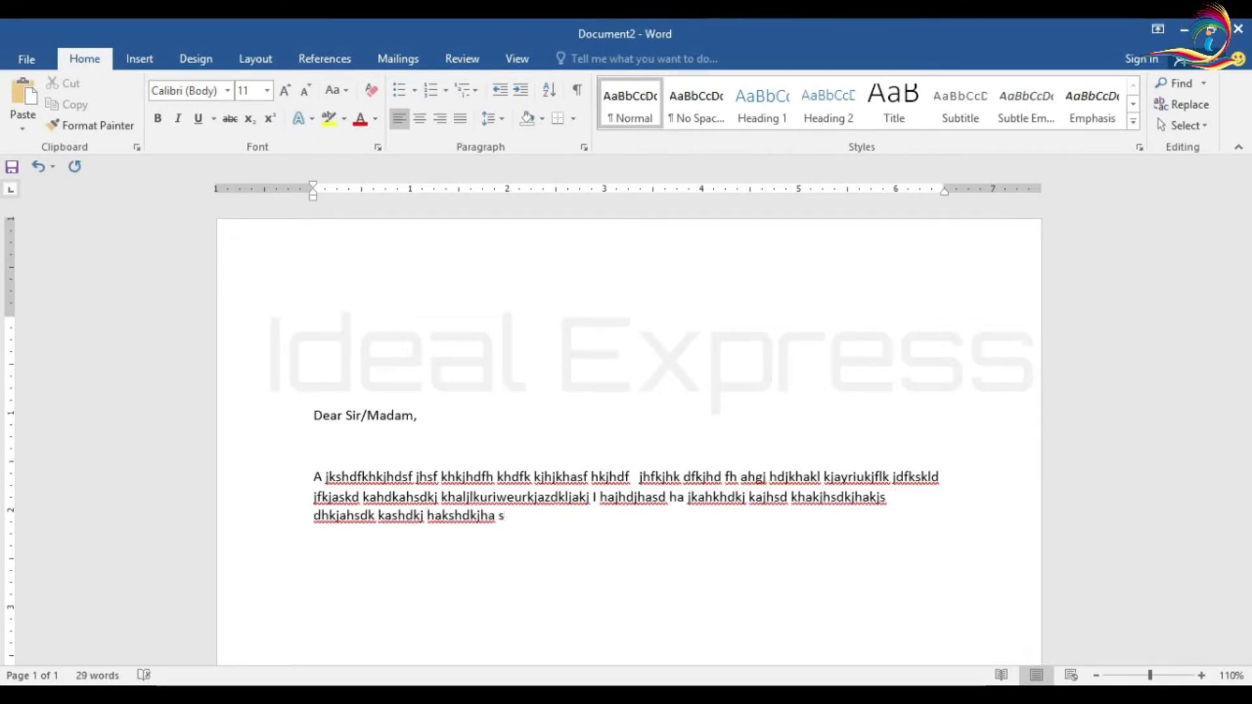
# Add the closing line "Thanking You." below the body and place the cursor on the letter's empty first line.
pyautogui.write('Thanking You')
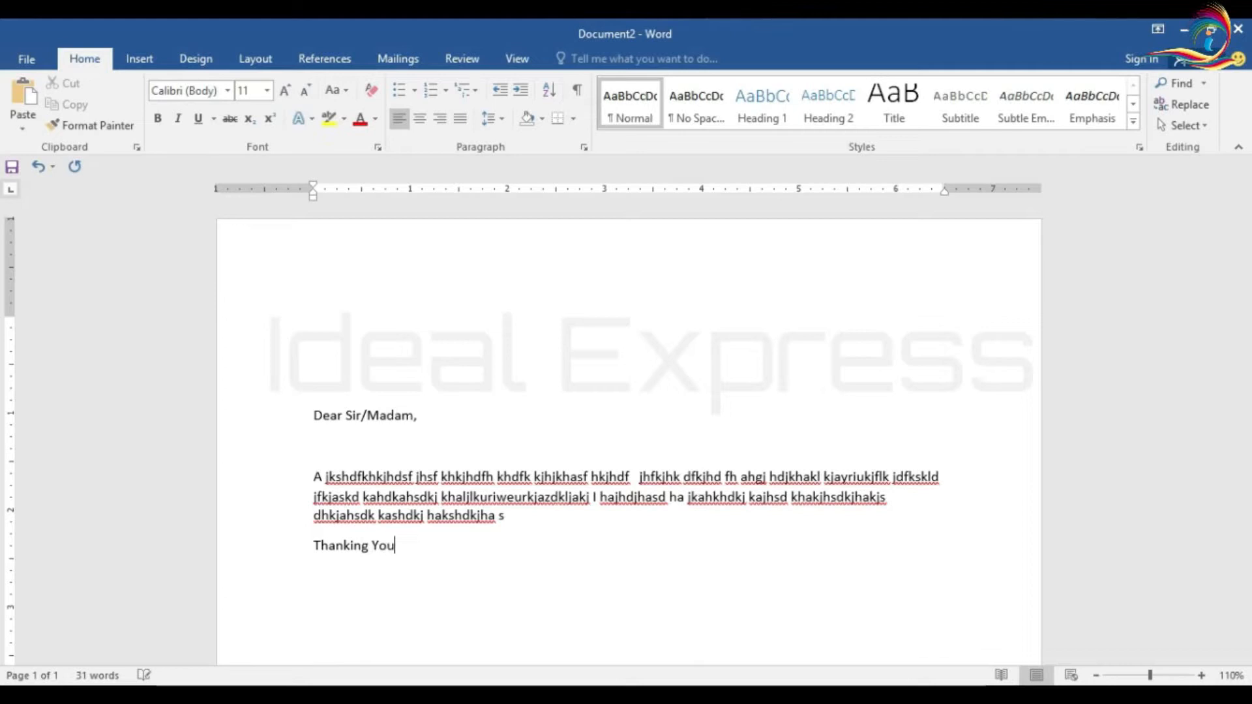
pyautogui.write('.')
pyautogui.click(350, 327)
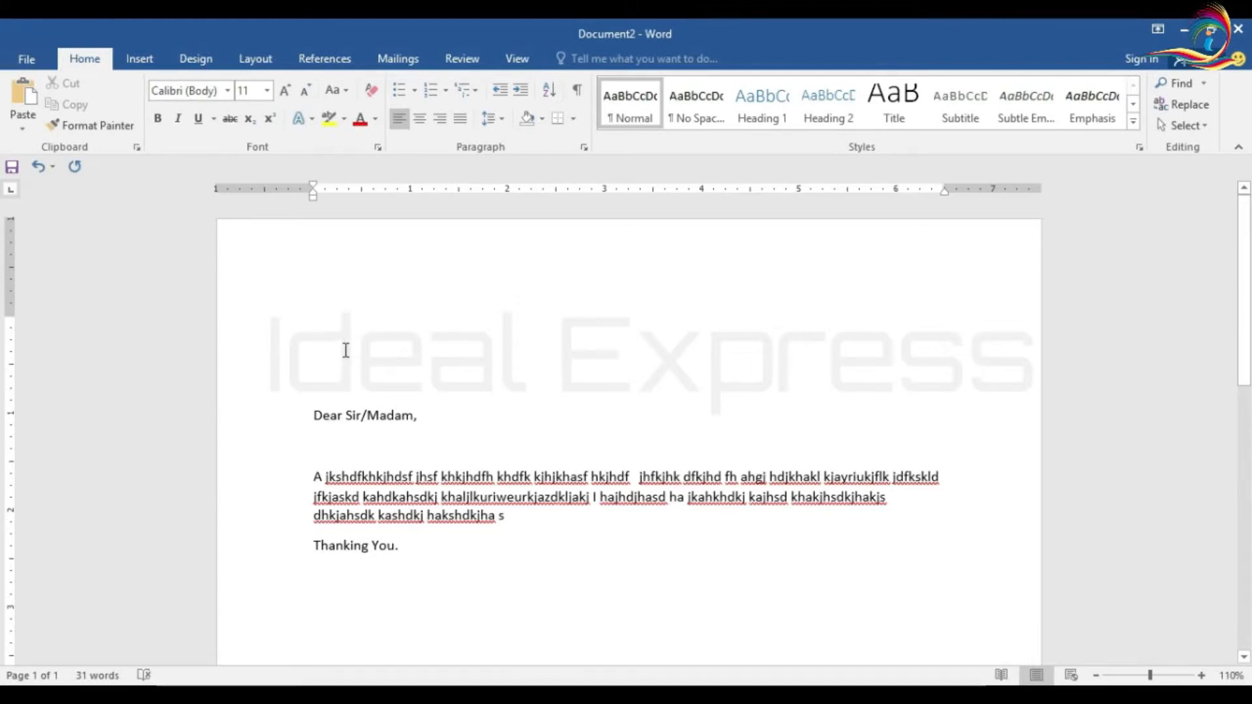
pyautogui.click(399, 60)
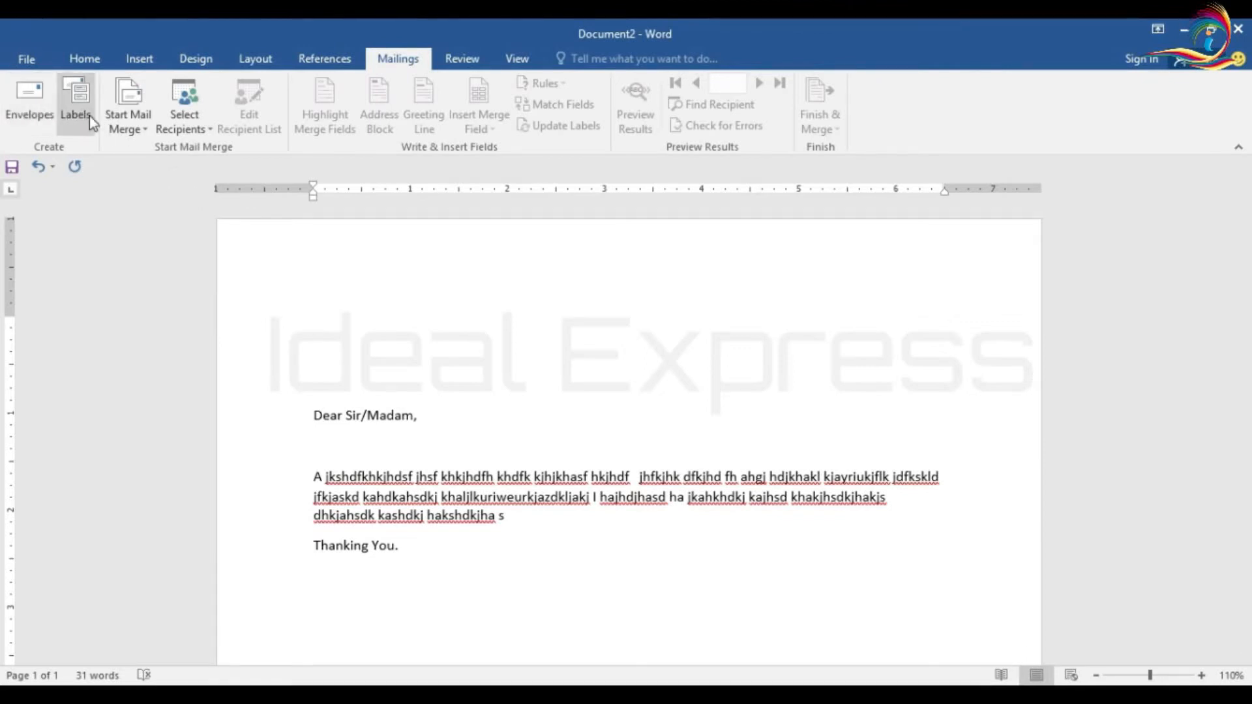
pyautogui.click(207, 130)
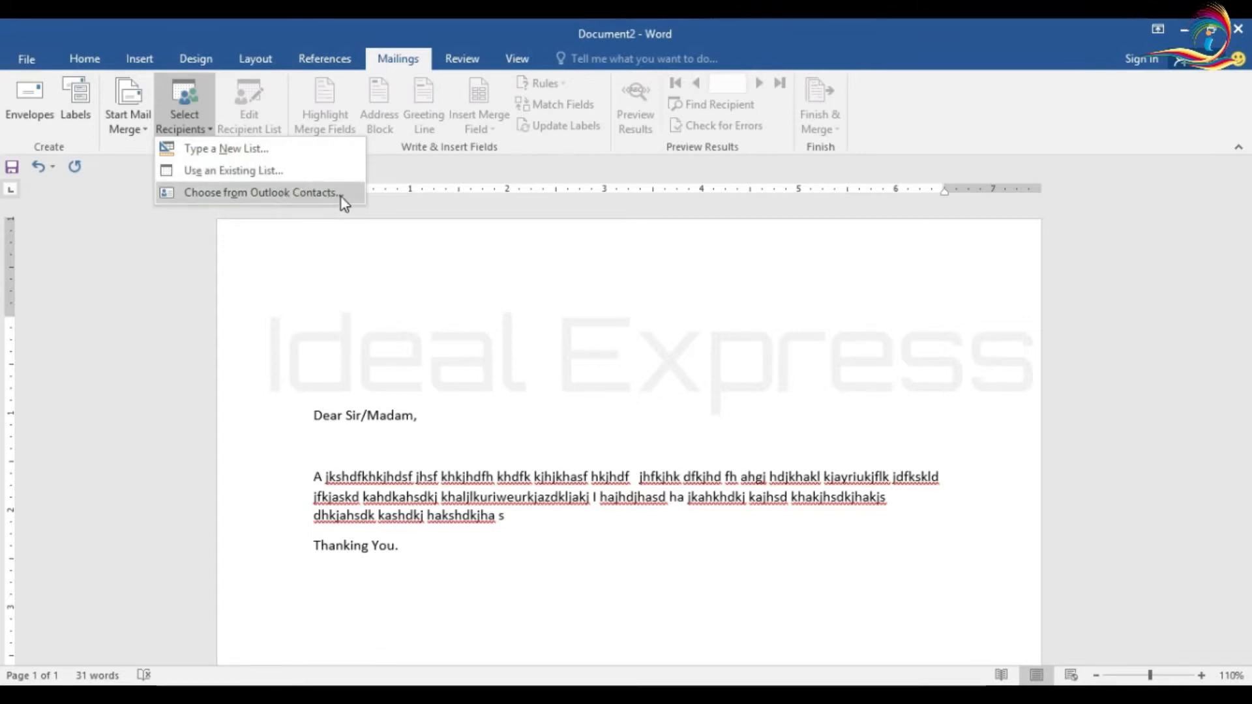
pyautogui.click(236, 154)
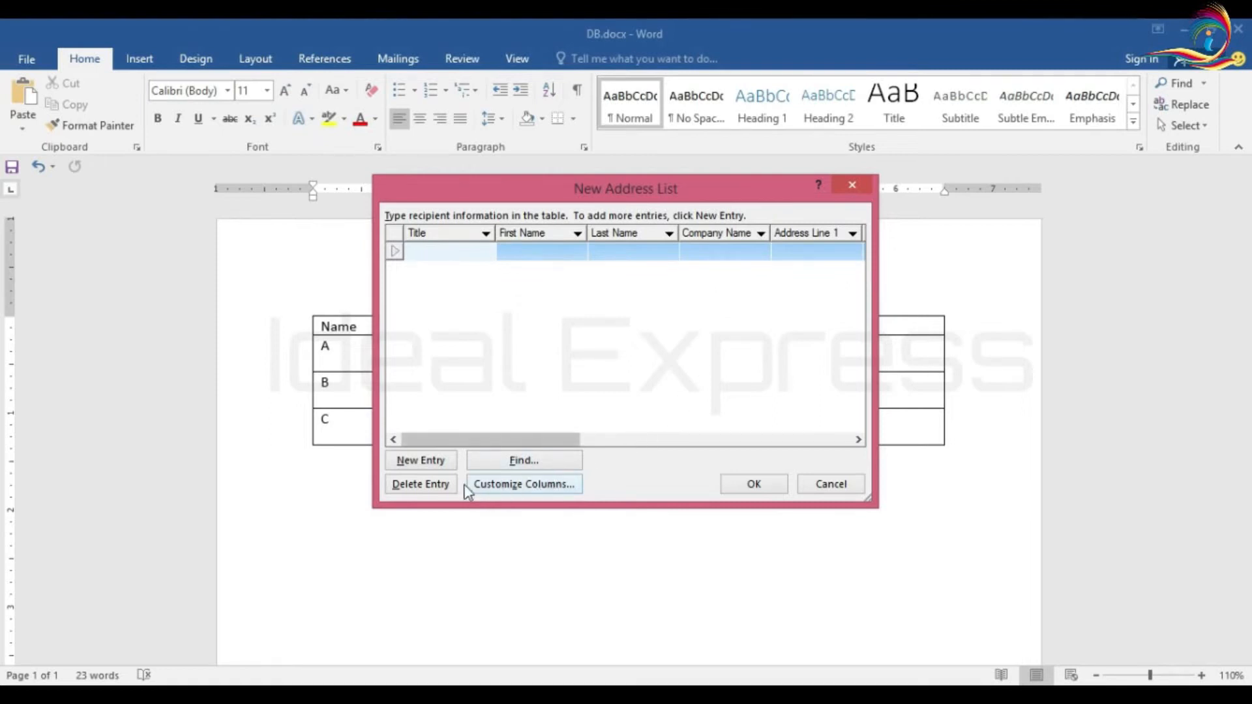
pyautogui.click(509, 486)
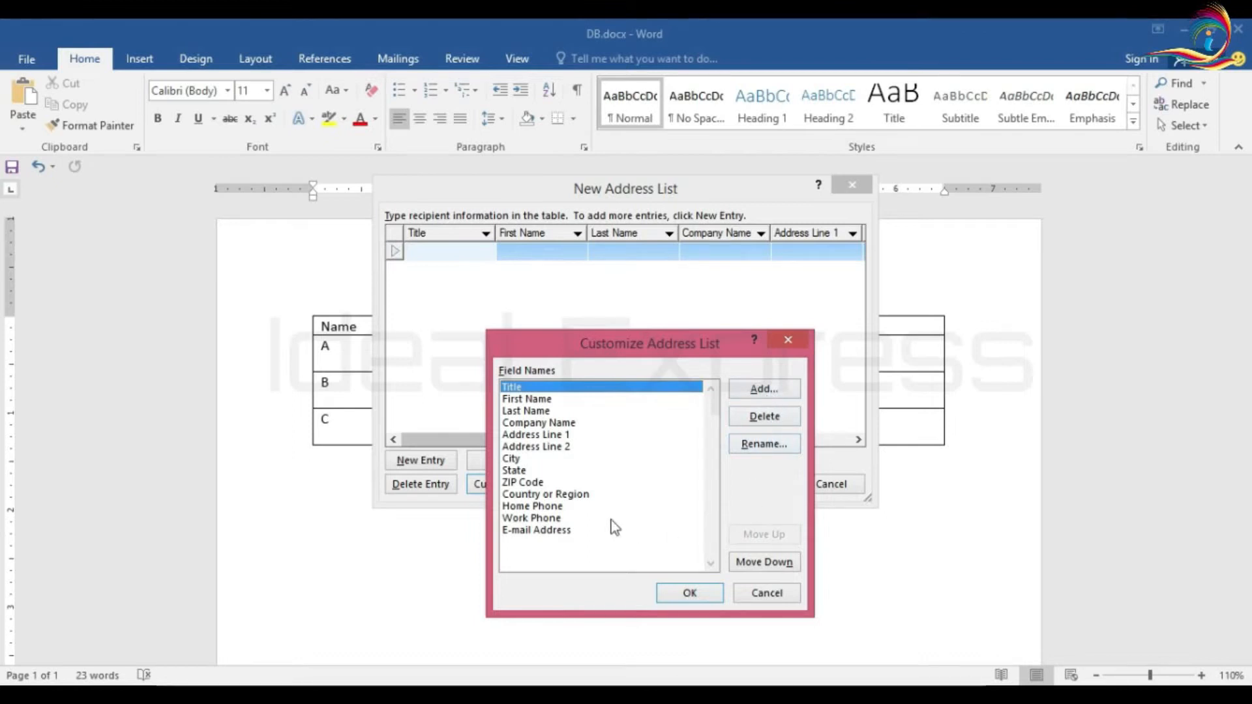
pyautogui.click(675, 592)
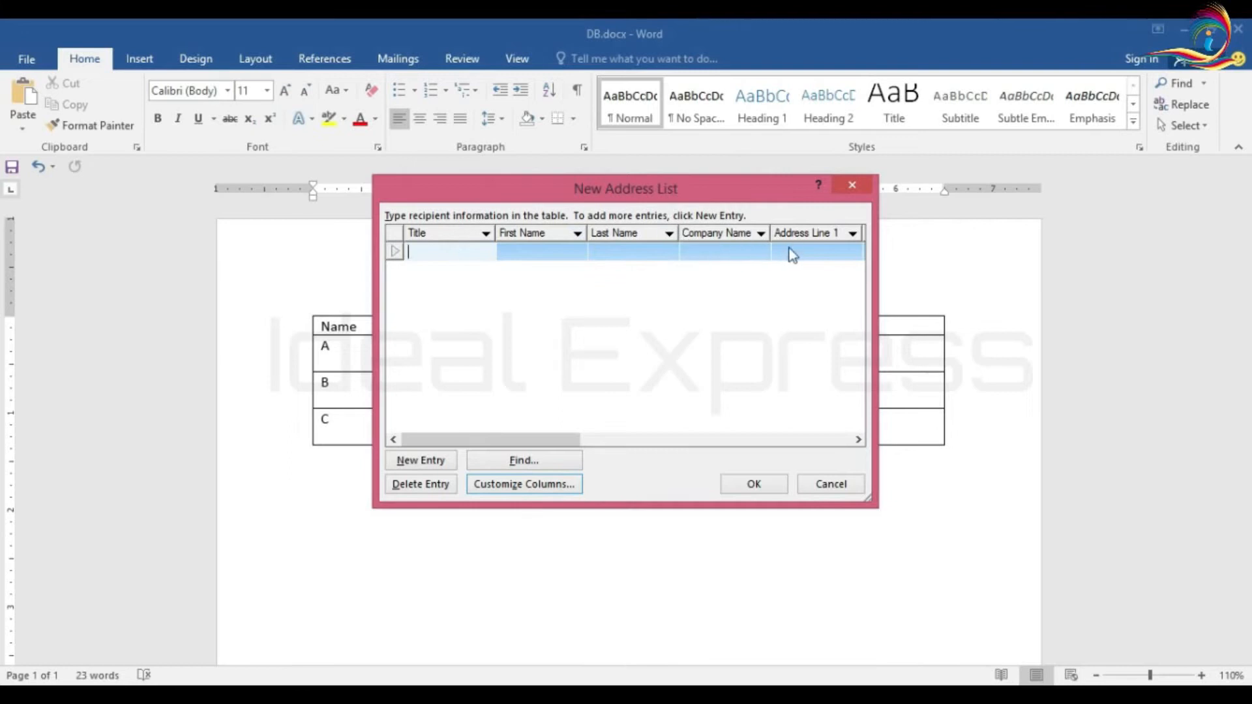
pyautogui.write('dffgdfhdf')
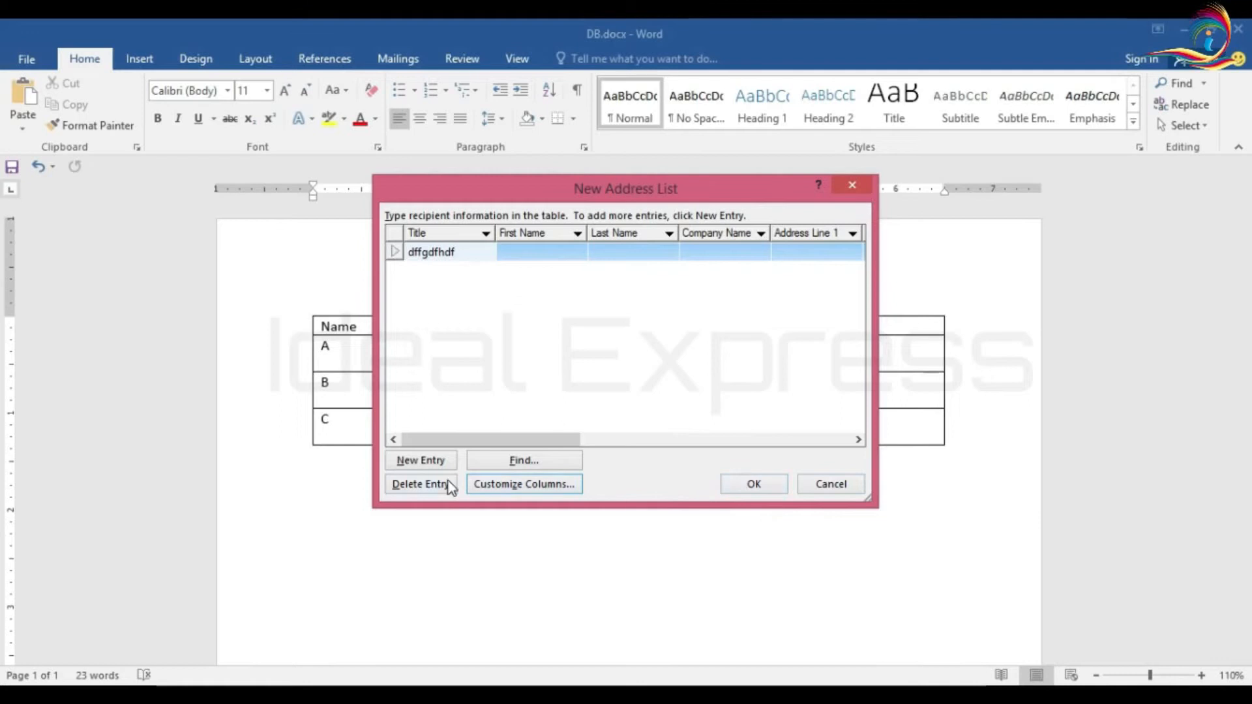
pyautogui.click(830, 483)
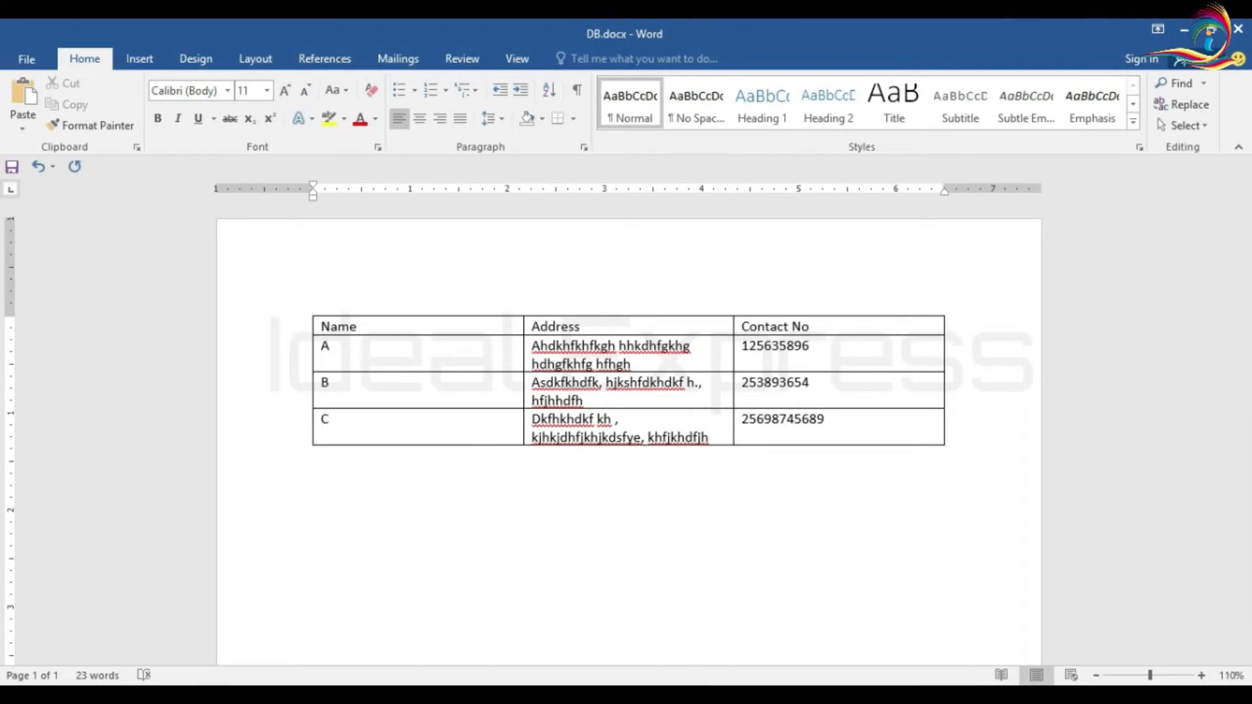
# Return to the letter in Document2 and start a mail merge of the Letters type.
pyautogui.moveTo(704, 695)
pyautogui.click(758, 625)
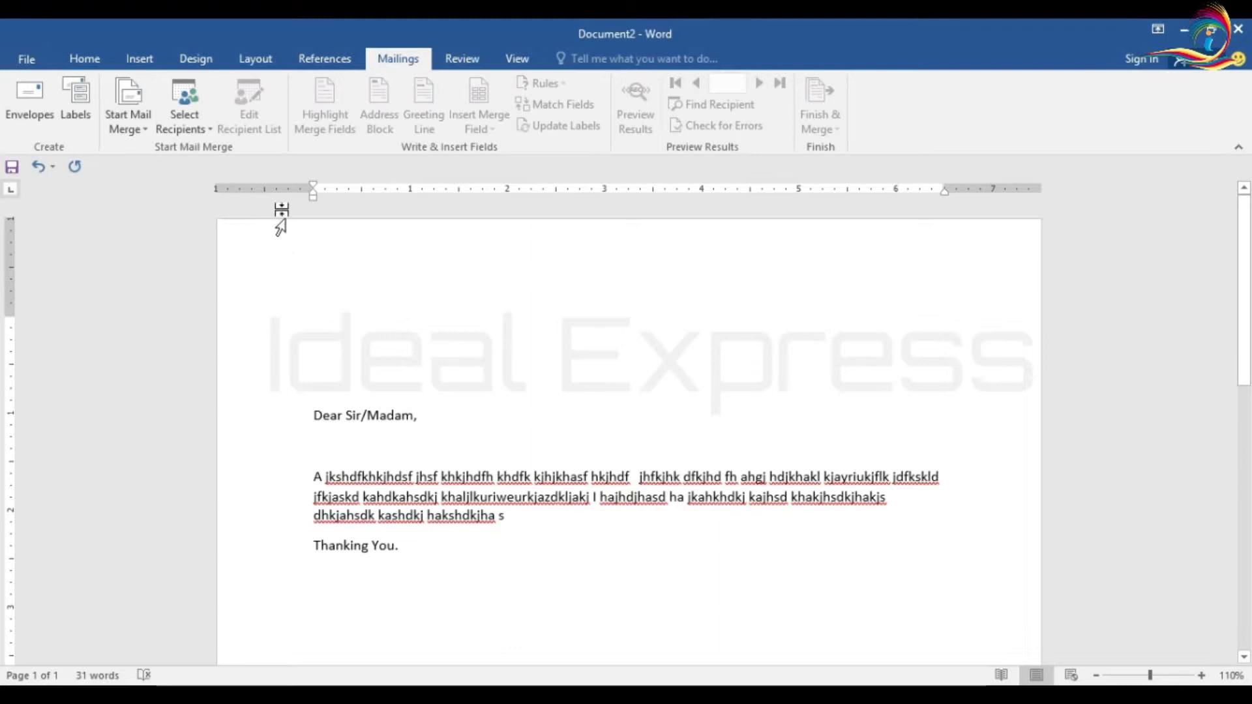
pyautogui.click(133, 124)
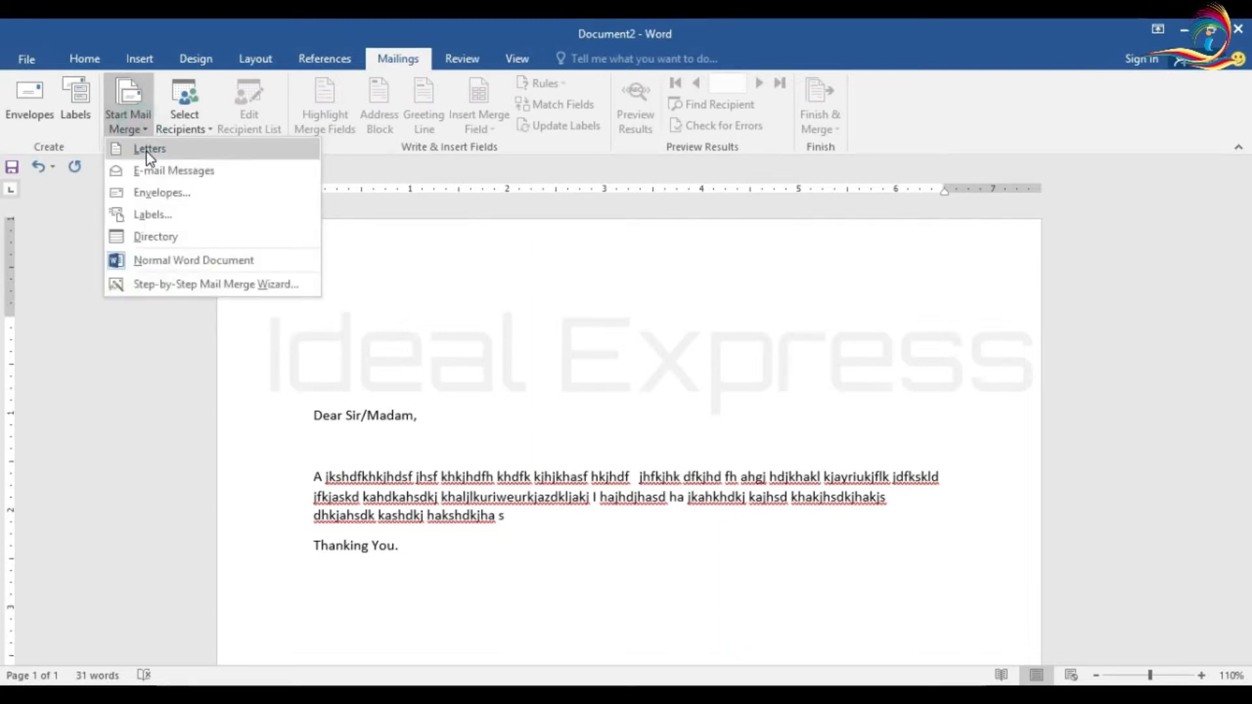
pyautogui.click(149, 151)
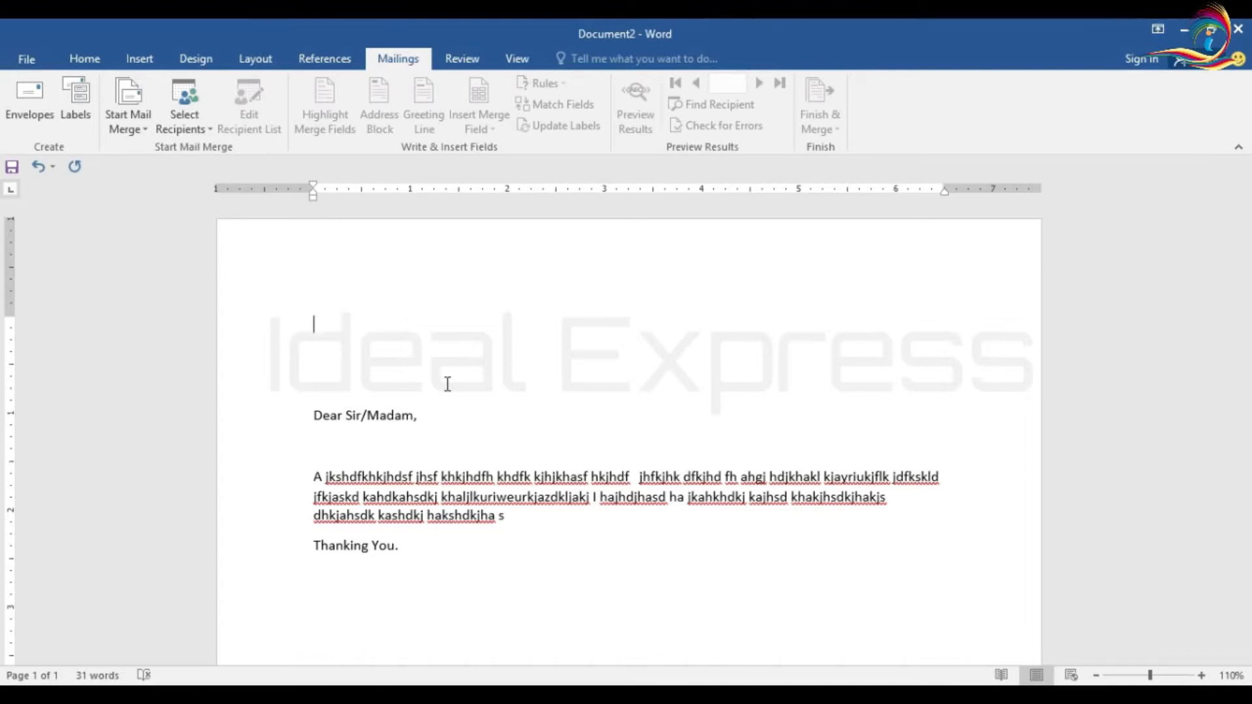
pyautogui.click(148, 130)
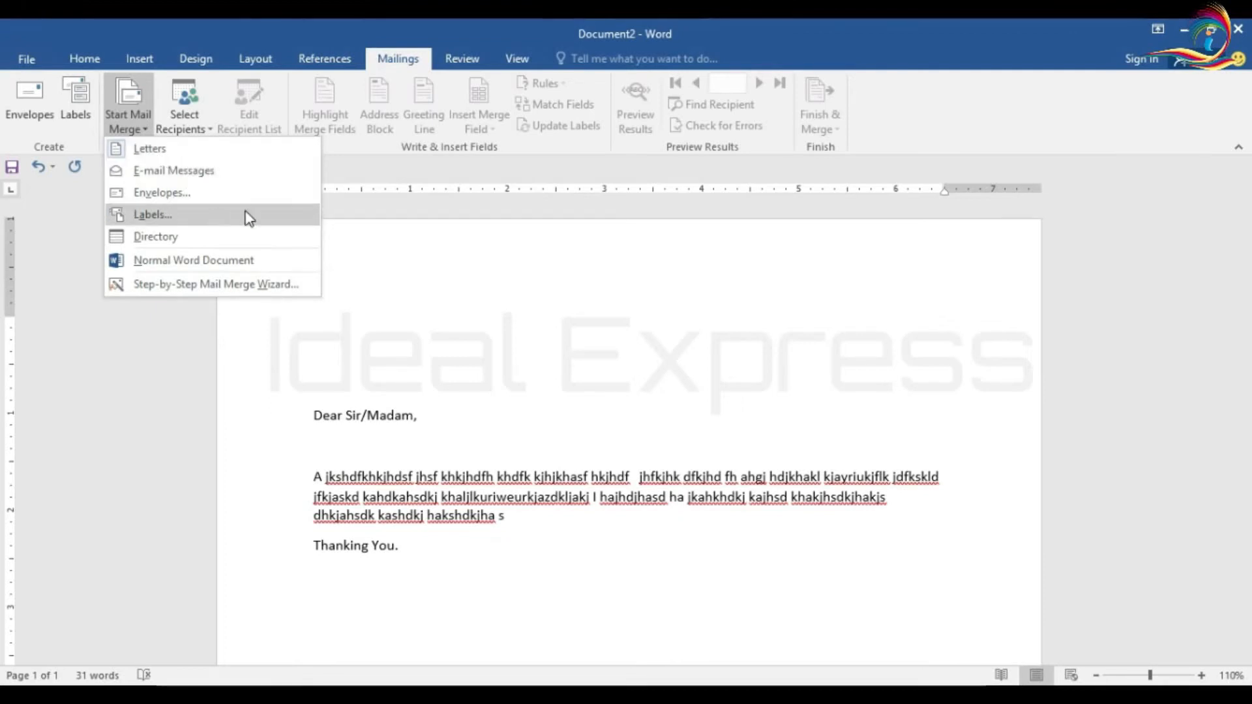
pyautogui.click(428, 315)
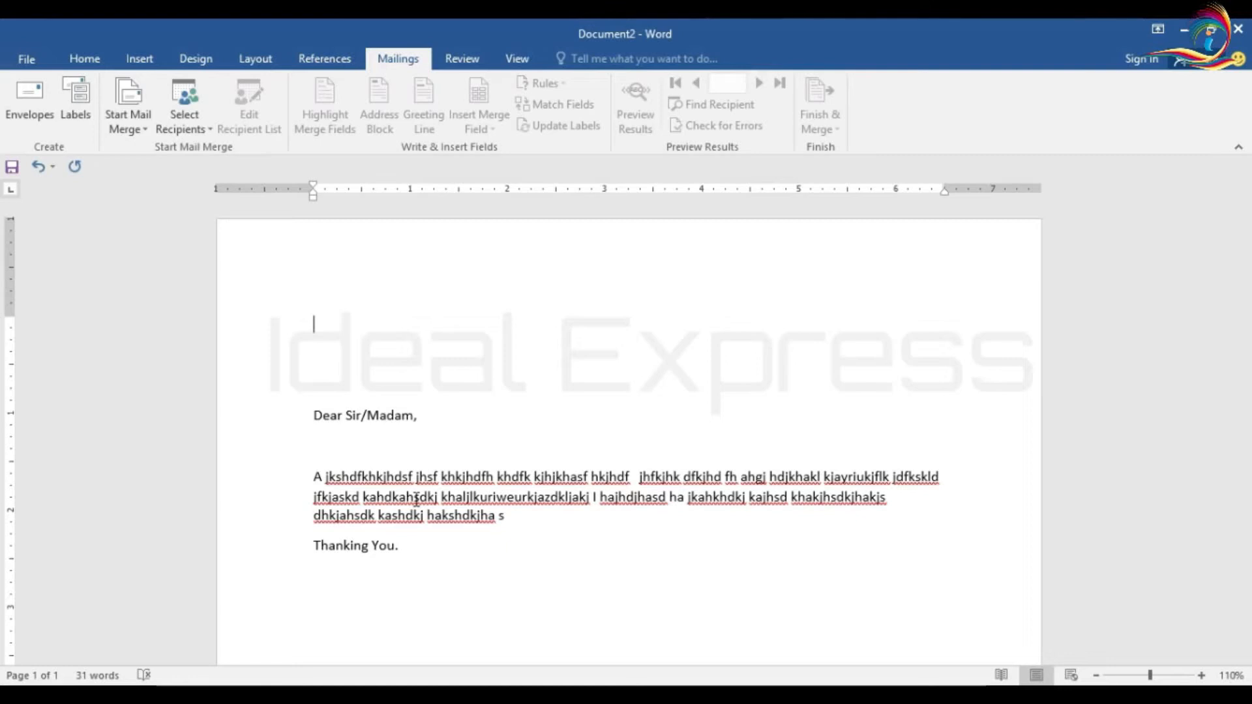
pyautogui.click(147, 133)
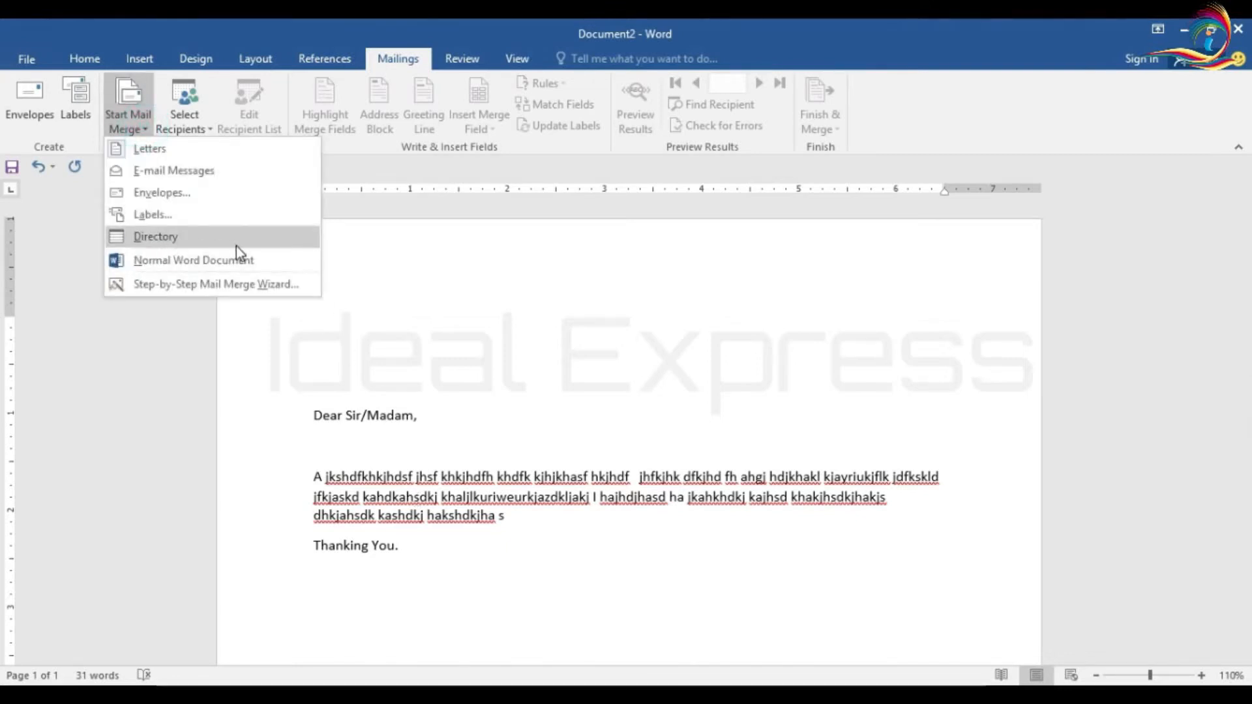
pyautogui.click(616, 477)
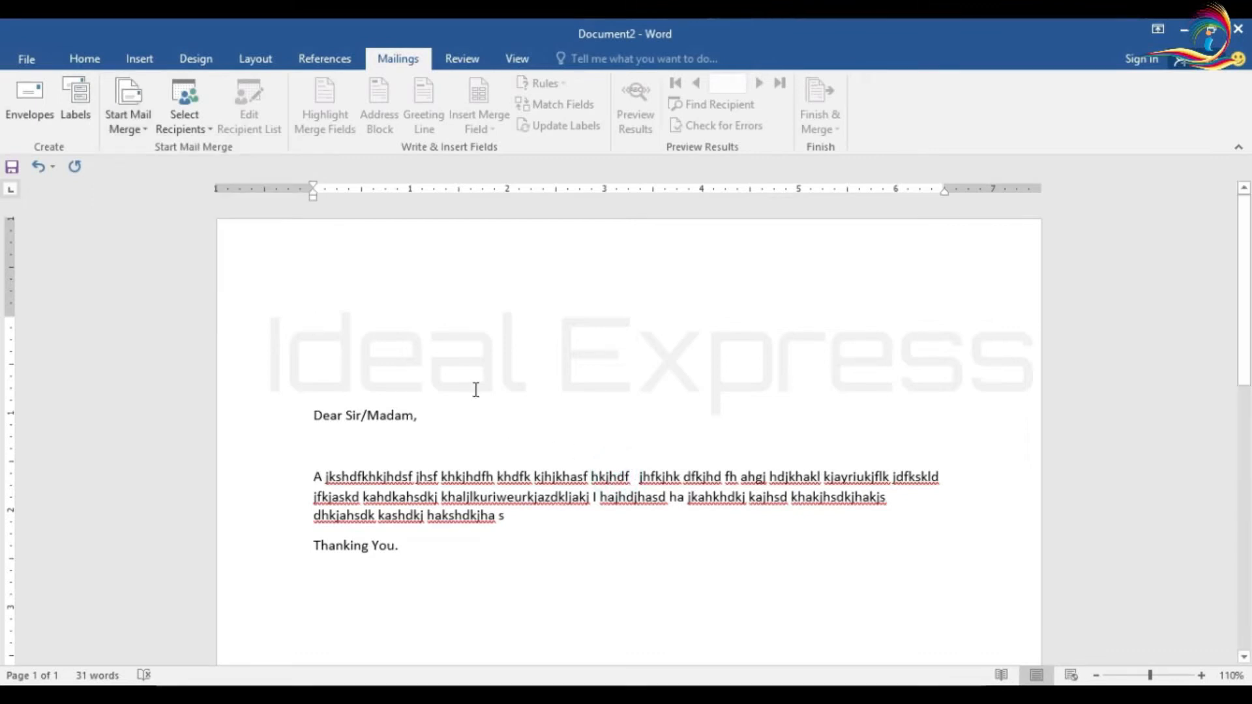
pyautogui.click(146, 131)
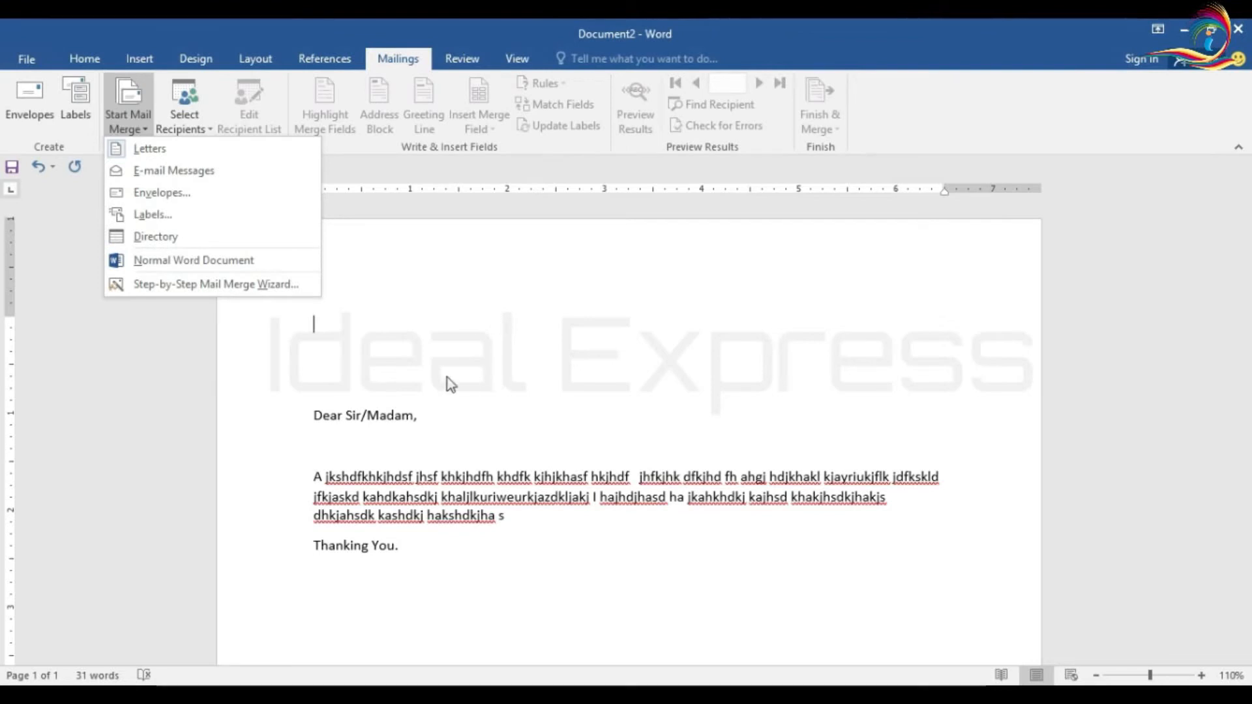
pyautogui.click(475, 366)
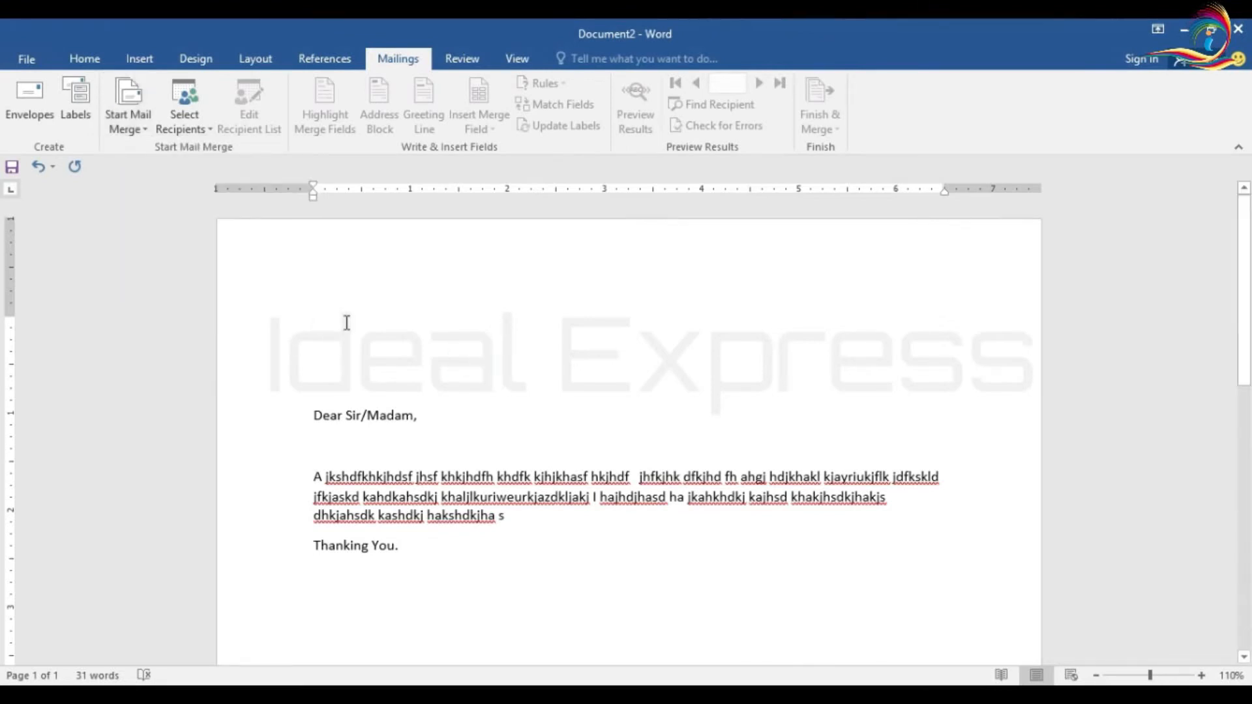
# Use the existing list DB.docx from the Mailmerge folder on New Volume (D:) as the letter's recipient source.
pyautogui.click(190, 125)
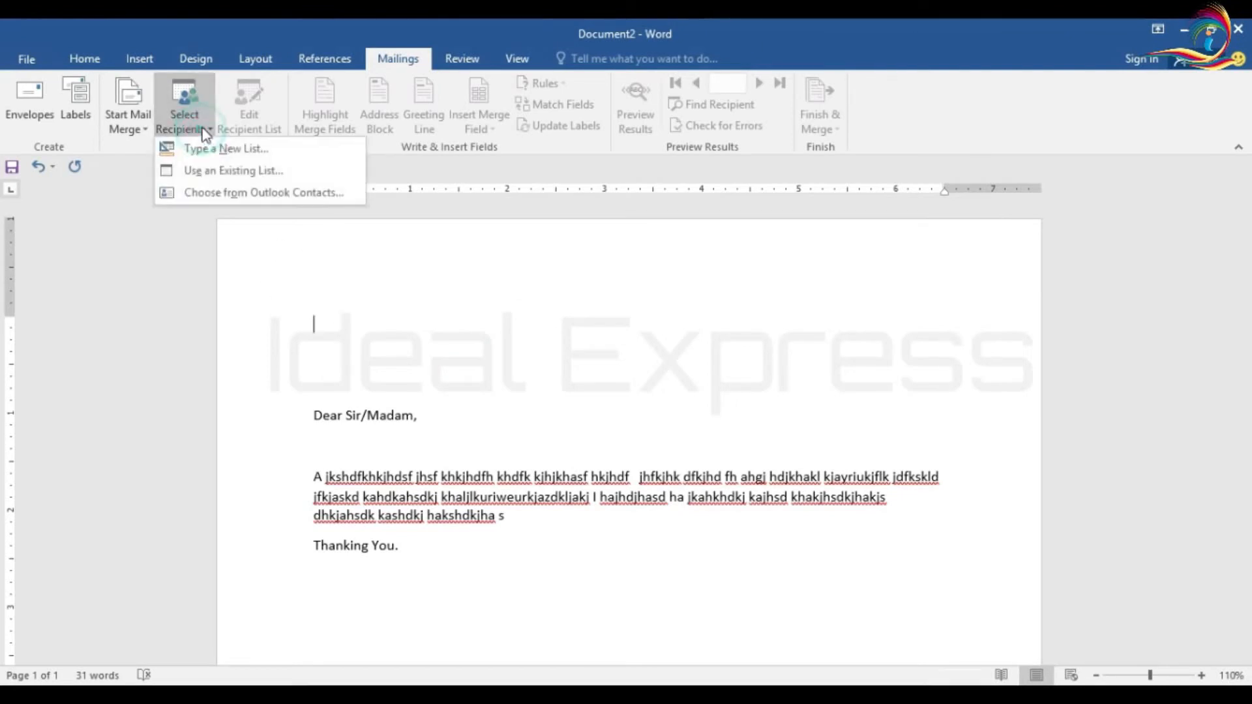
pyautogui.click(205, 172)
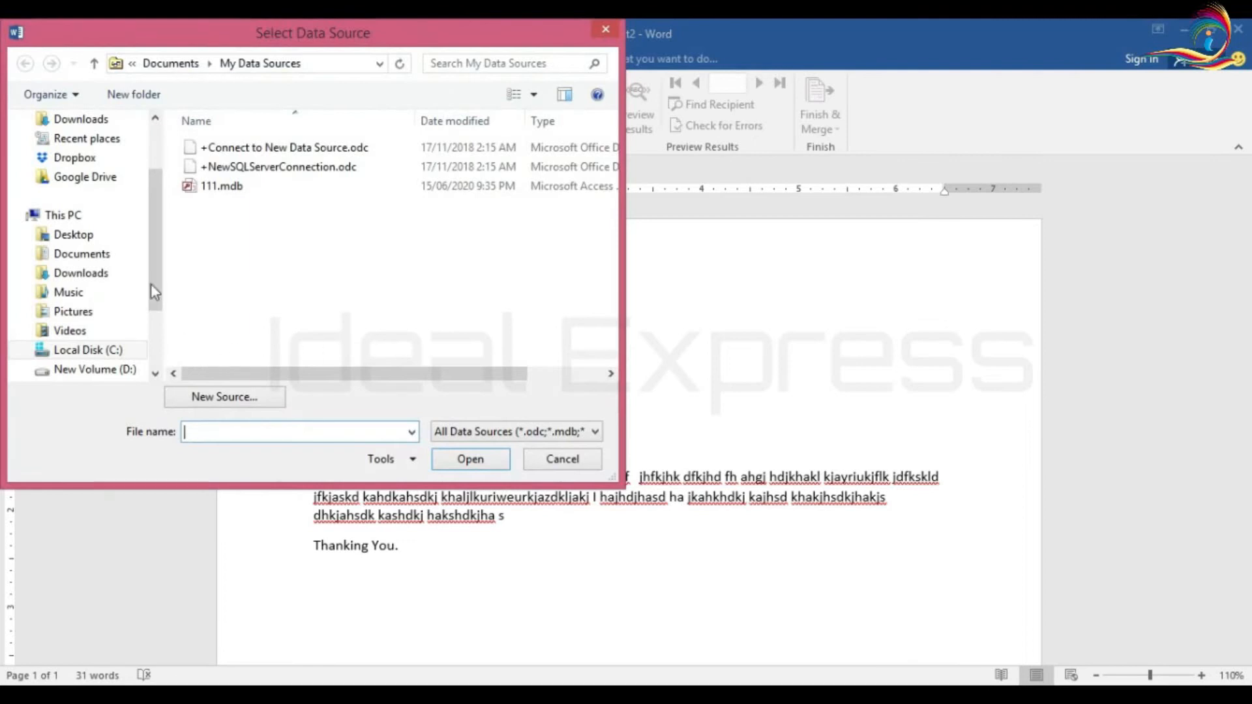
pyautogui.moveTo(151, 269); pyautogui.dragTo(150, 376)
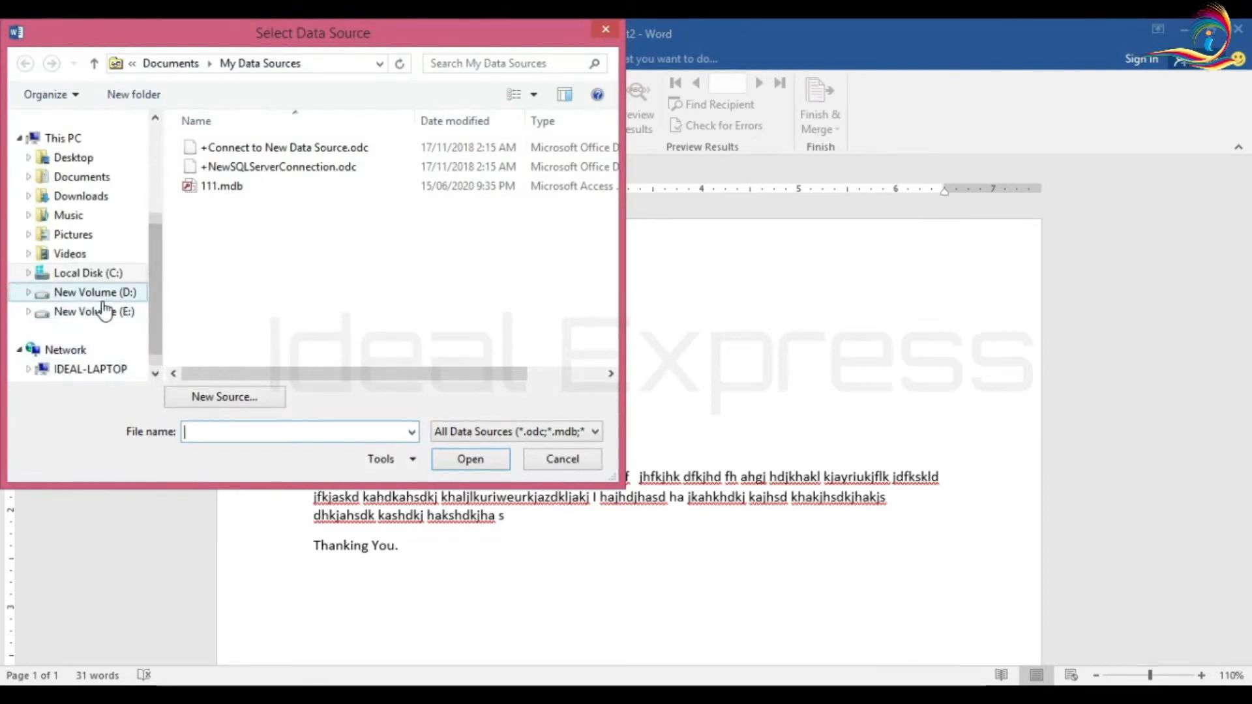
pyautogui.click(98, 292)
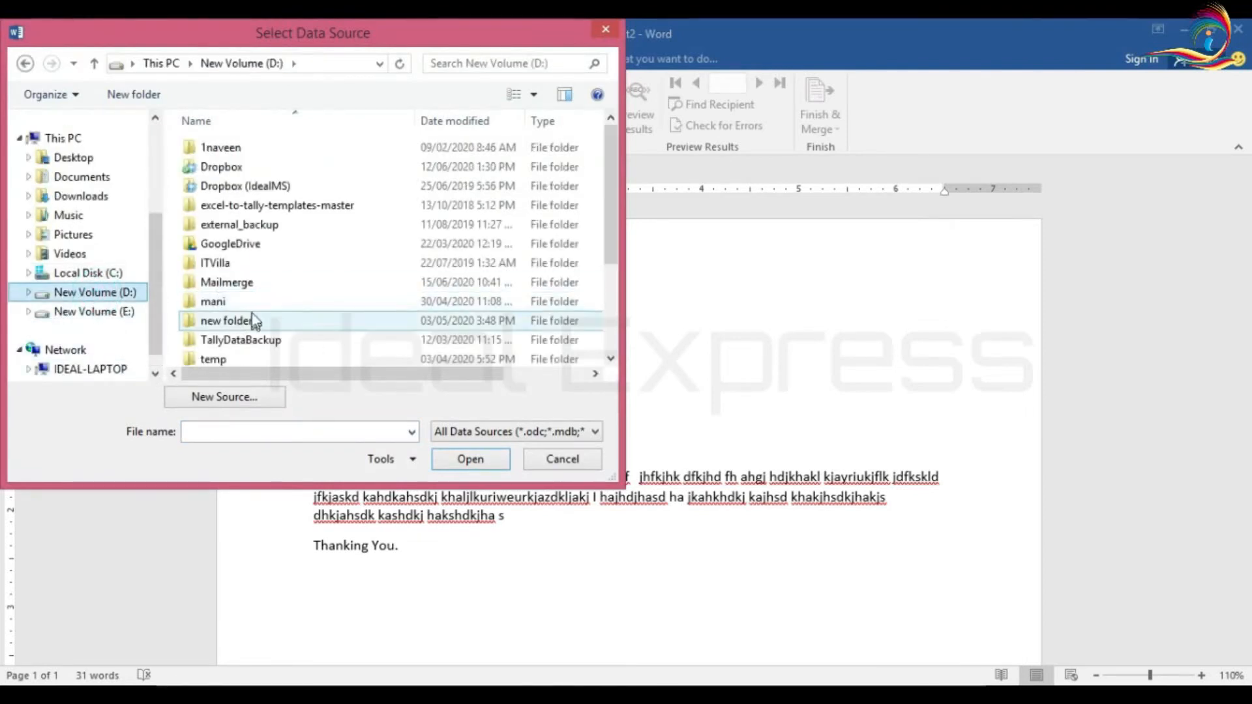
pyautogui.doubleClick(241, 282)
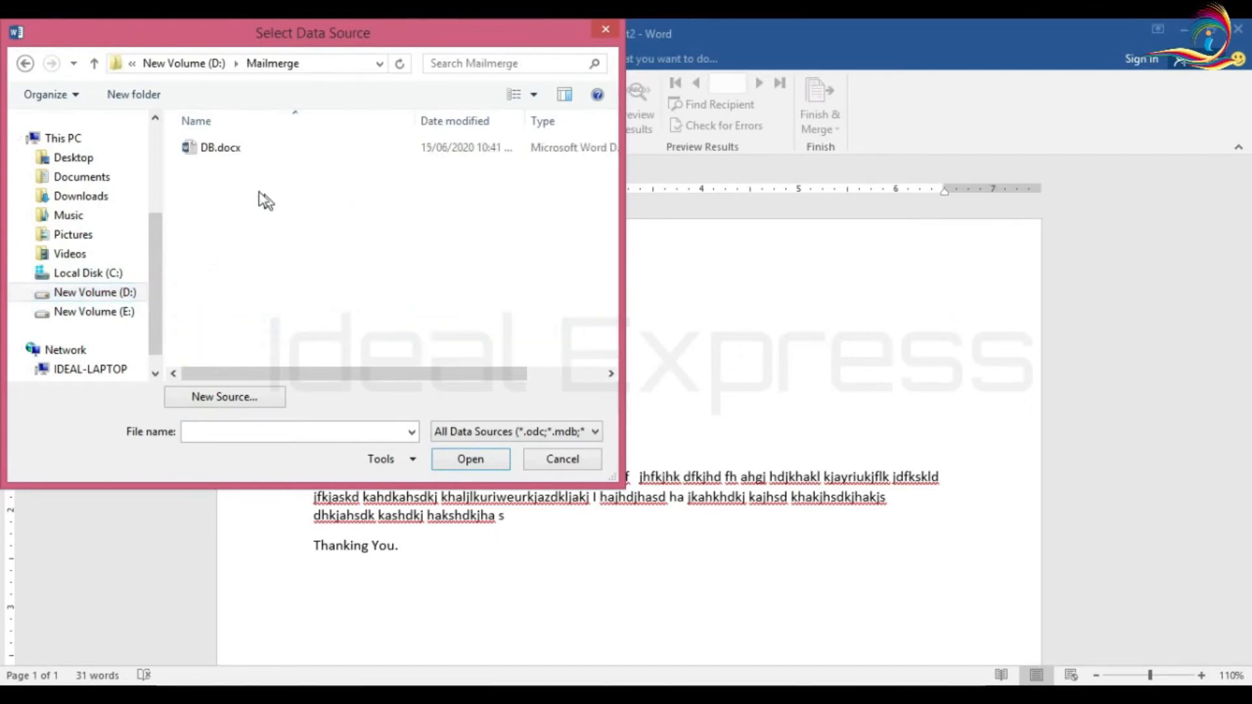
pyautogui.click(209, 148)
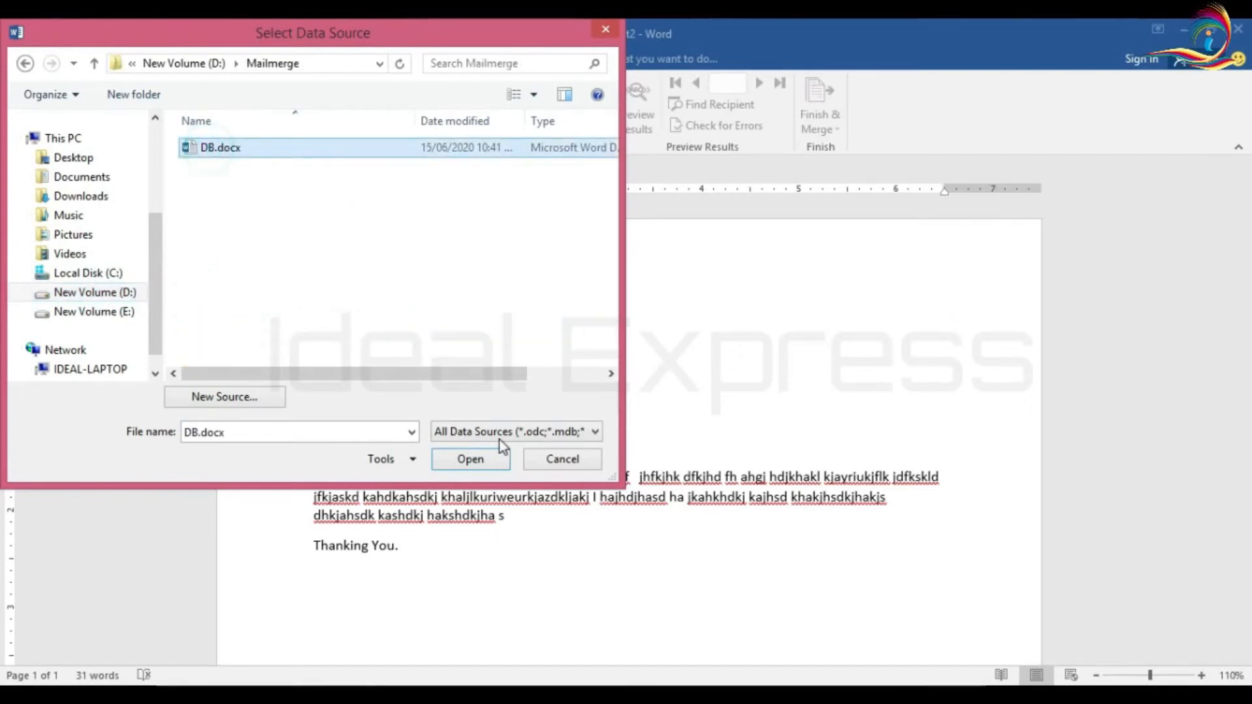
pyautogui.click(470, 460)
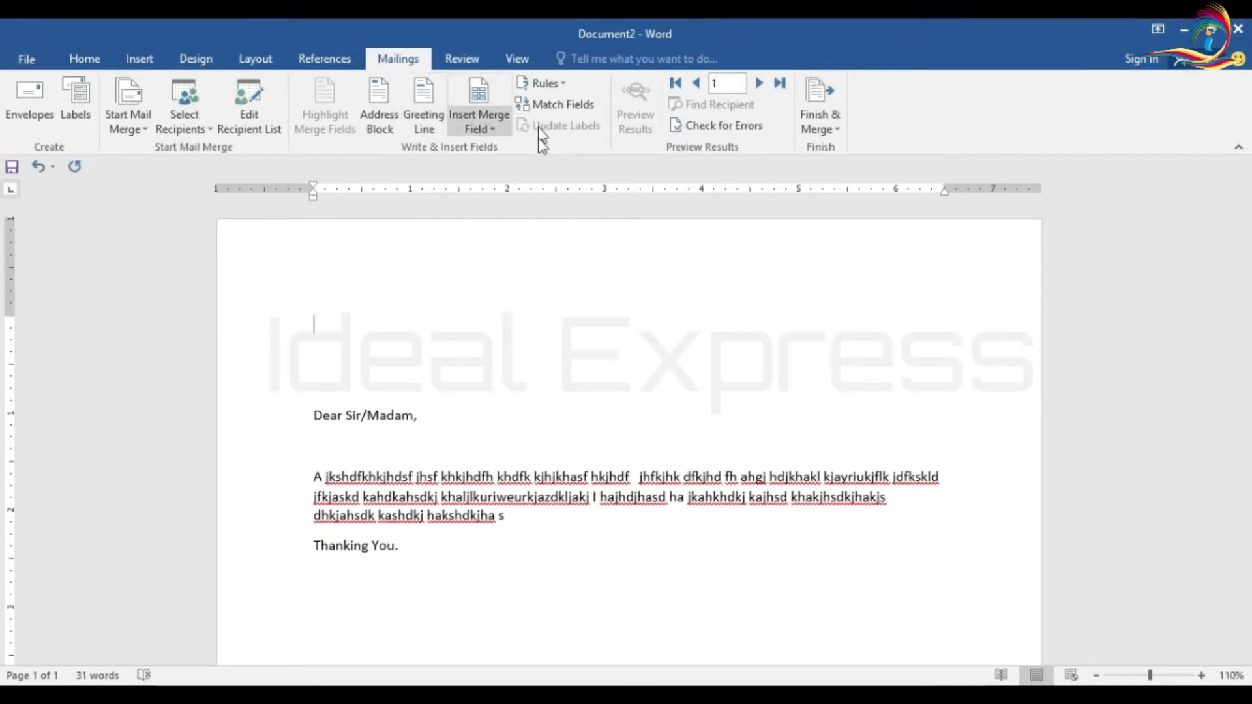
# Insert the Name merge field on the letter's first line, followed by a comma and a new line.
pyautogui.click(497, 135)
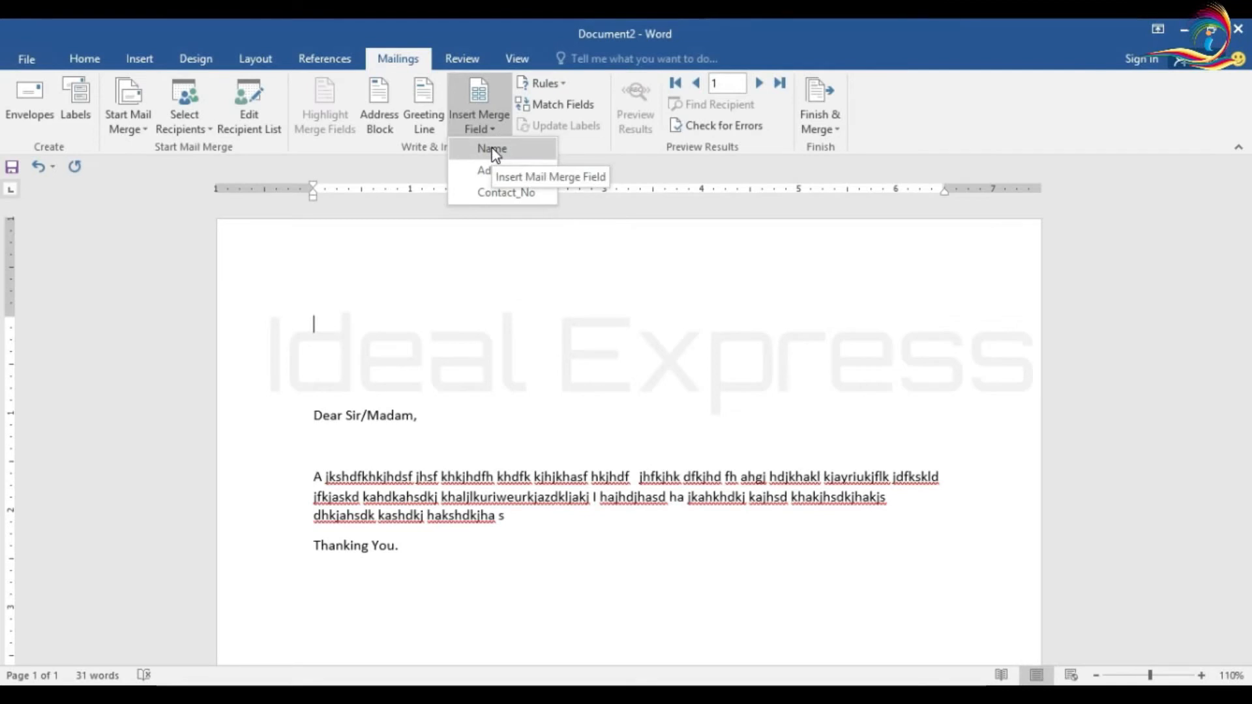
pyautogui.click(494, 150)
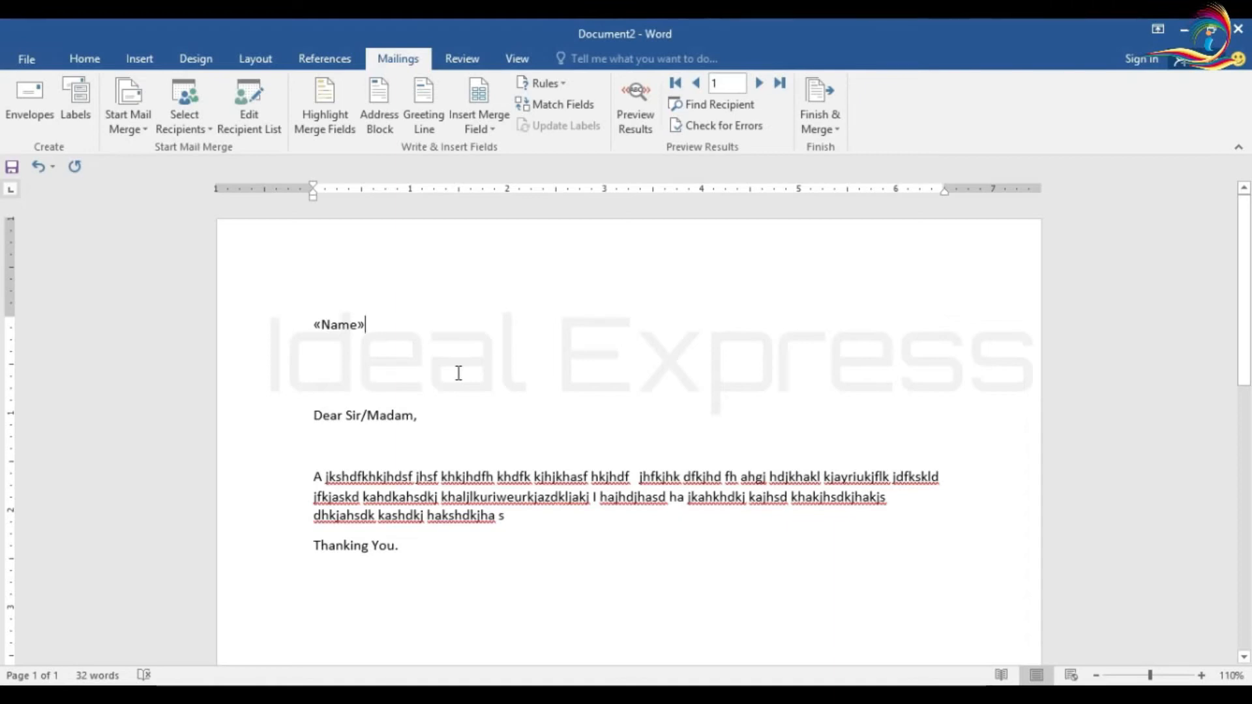
pyautogui.write(',')
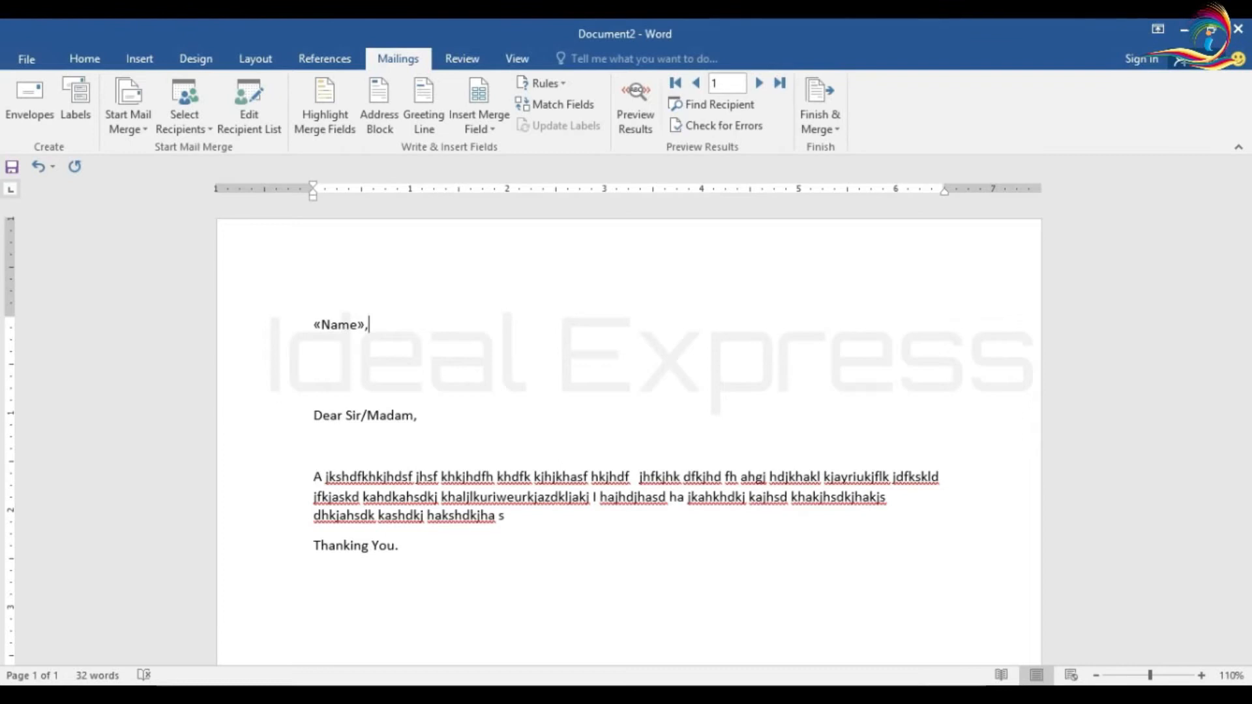
pyautogui.press('Return')
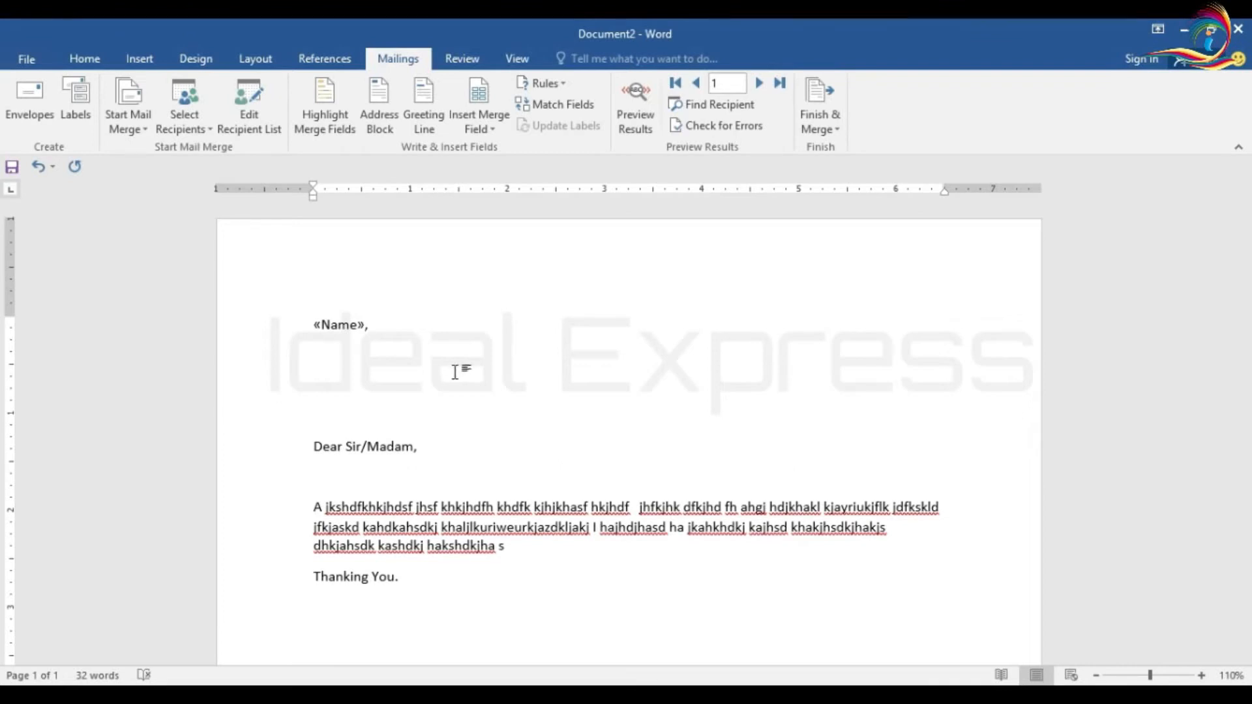
# Add the Address and Contact_No merge fields on separate lines below the Name field.
pyautogui.click(500, 123)
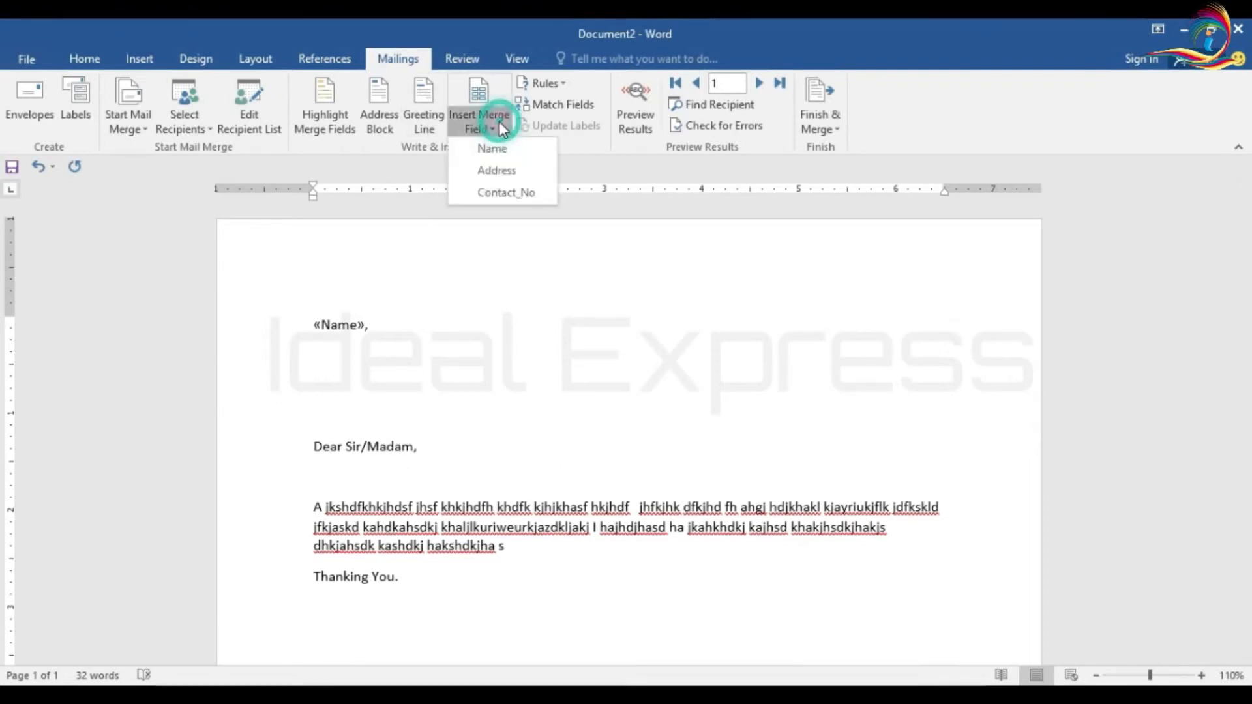
pyautogui.click(498, 170)
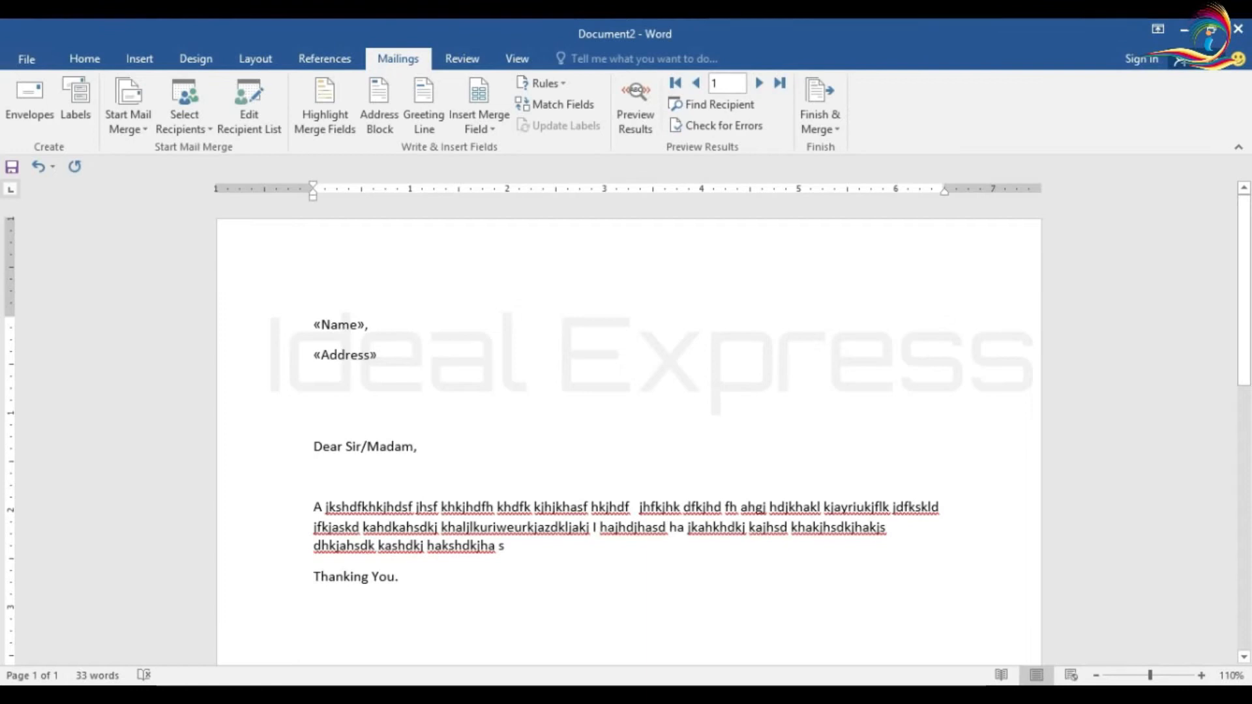
pyautogui.press('Return')
pyautogui.click(490, 128)
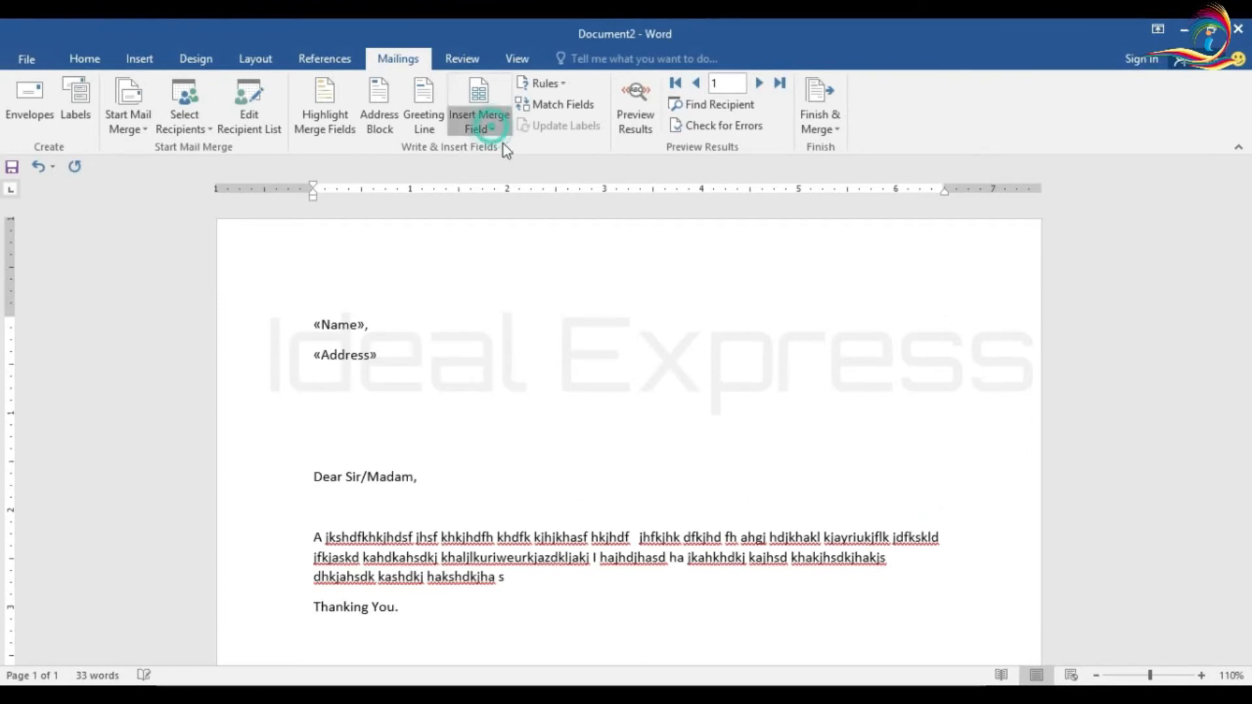
pyautogui.click(491, 190)
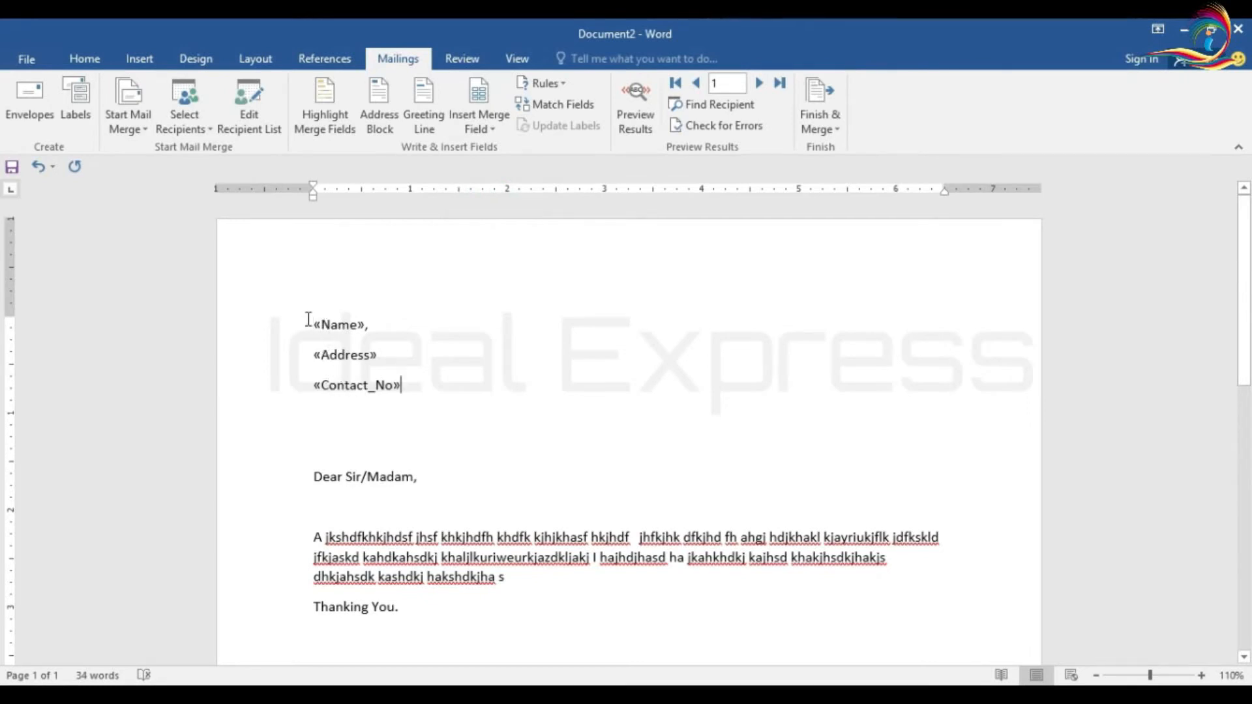
# Set the paragraph spacing after the Name, Address and Contact_No lines to 0 pt.
pyautogui.moveTo(312, 315); pyautogui.dragTo(414, 399)
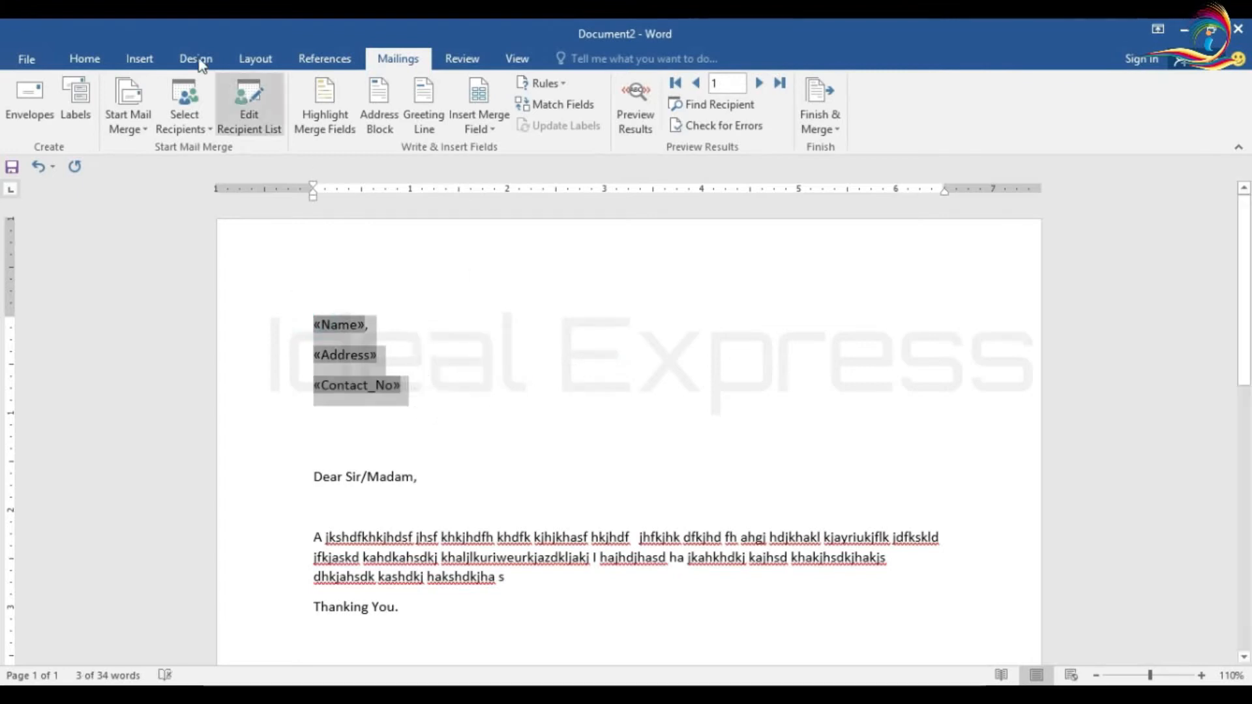
pyautogui.click(255, 58)
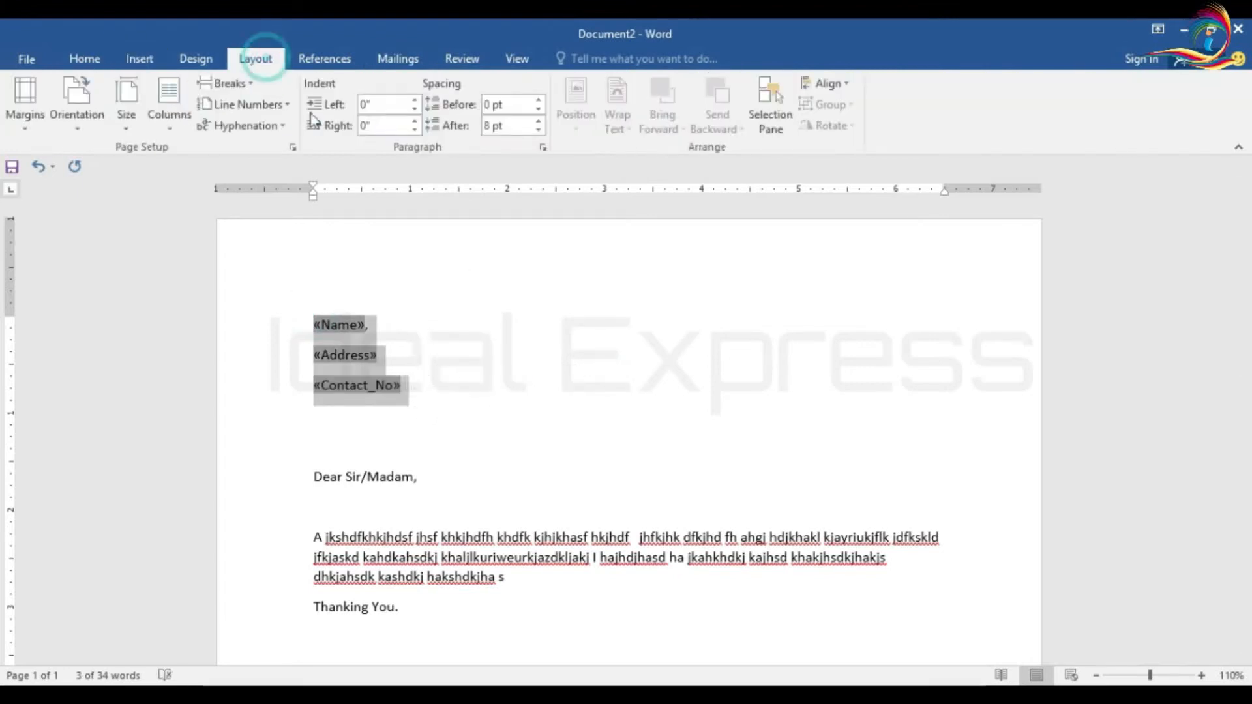
pyautogui.click(538, 121)
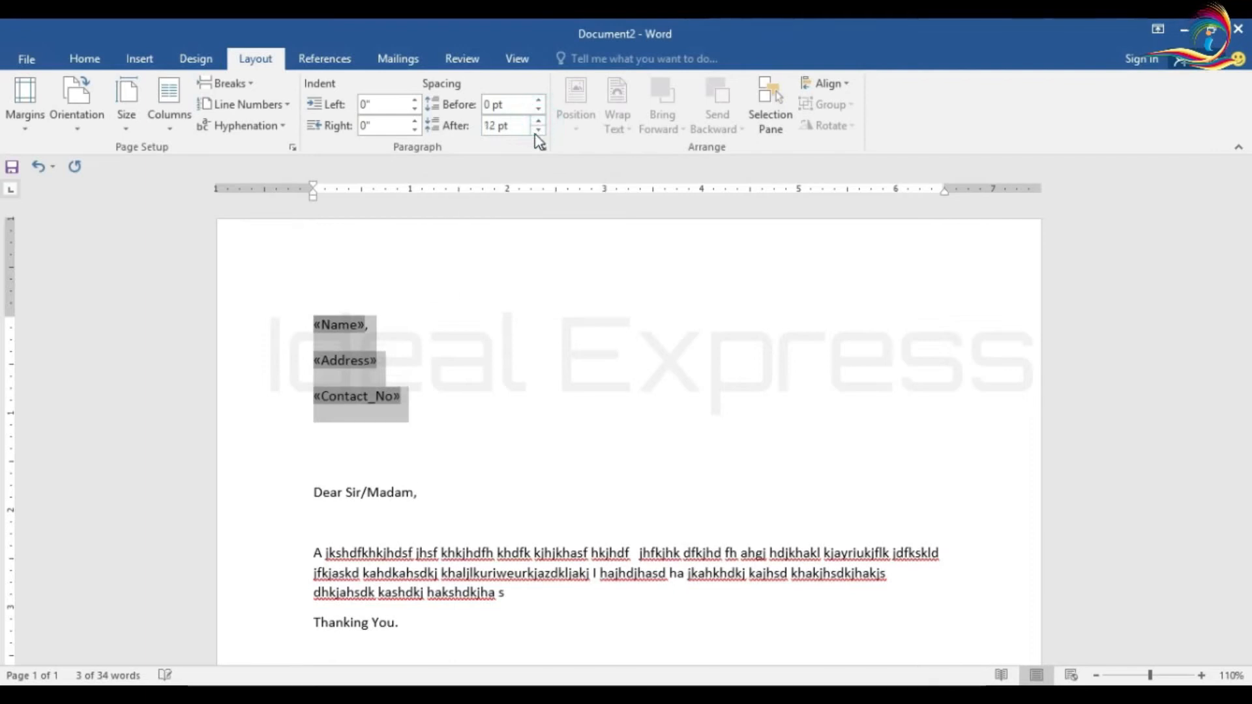
pyautogui.click(538, 130)
pyautogui.click(539, 130)
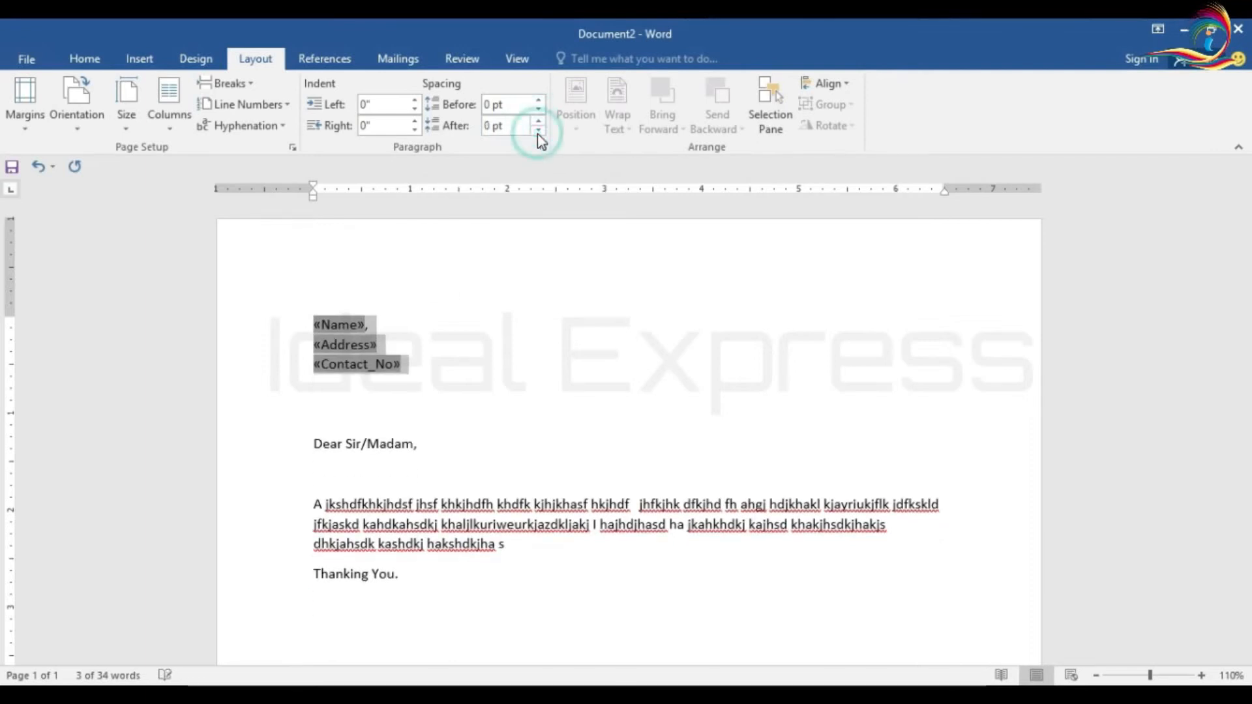
pyautogui.click(428, 357)
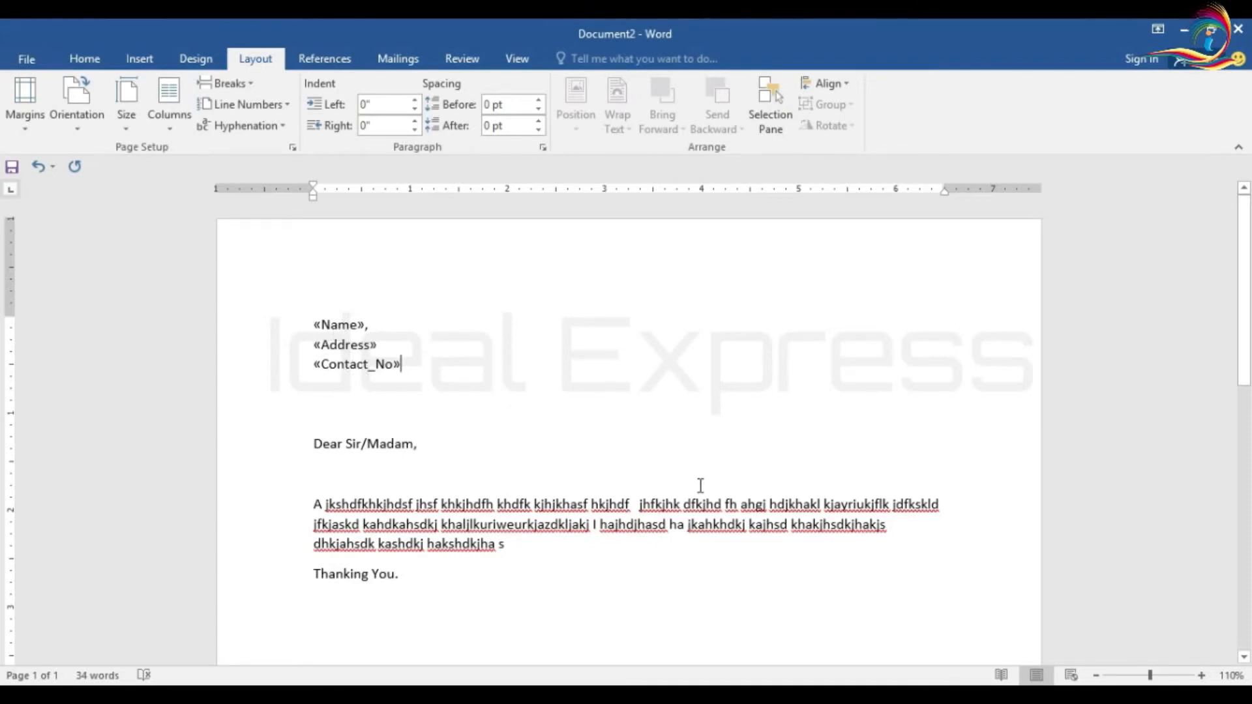
# Switch to DB.docx to view the table that supplies the recipient details.
pyautogui.scroll(-10, 710, 482)
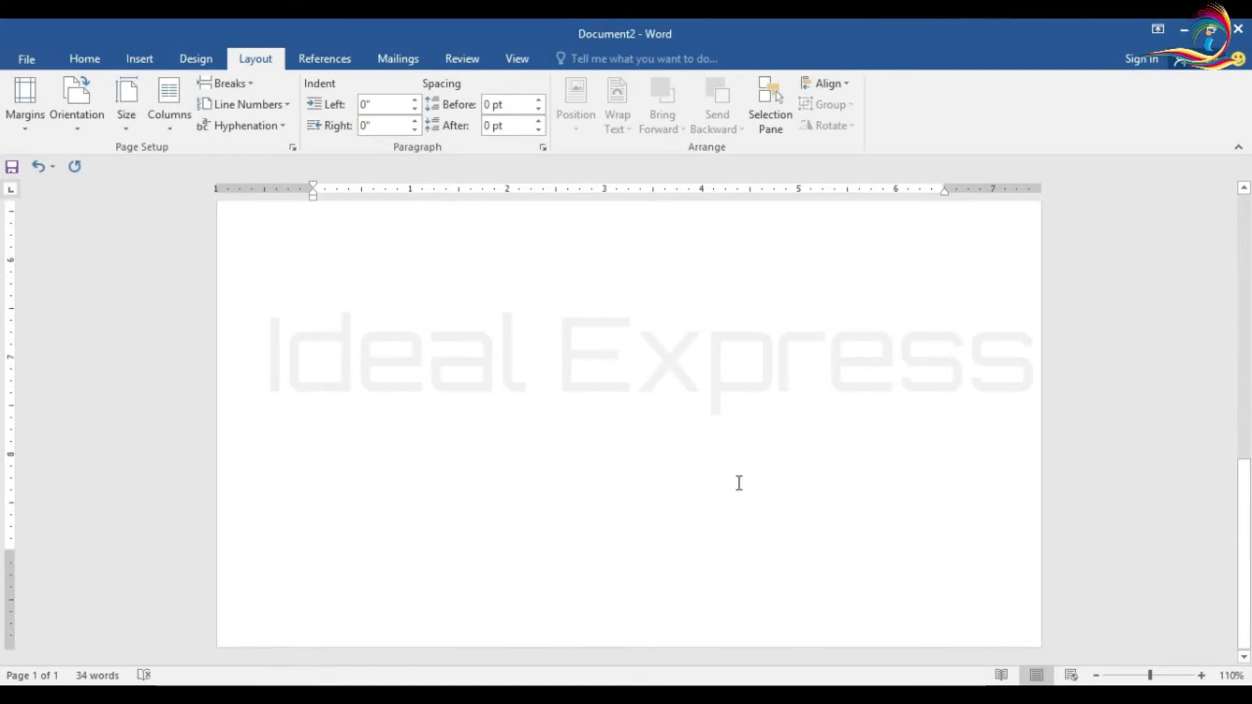
pyautogui.moveTo(702, 696)
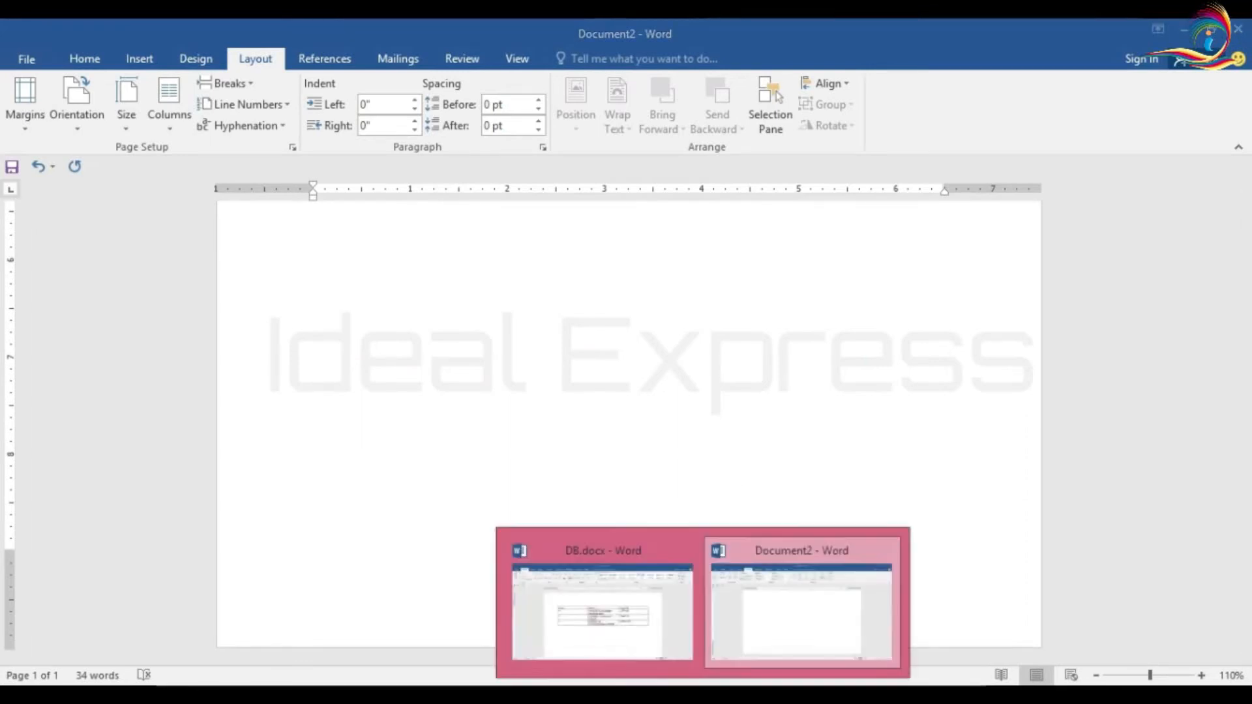
pyautogui.click(605, 610)
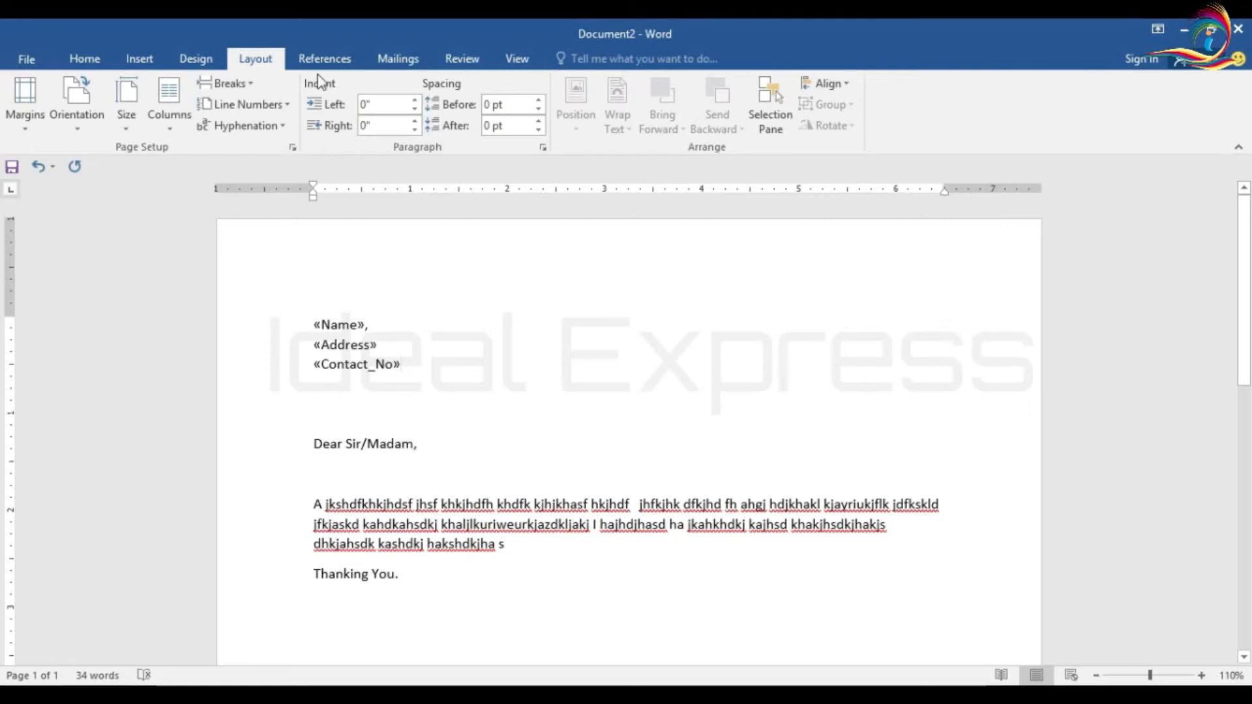
# Finish the mail merge of Document2 by generating the individual letters in a new document.
pyautogui.click(398, 58)
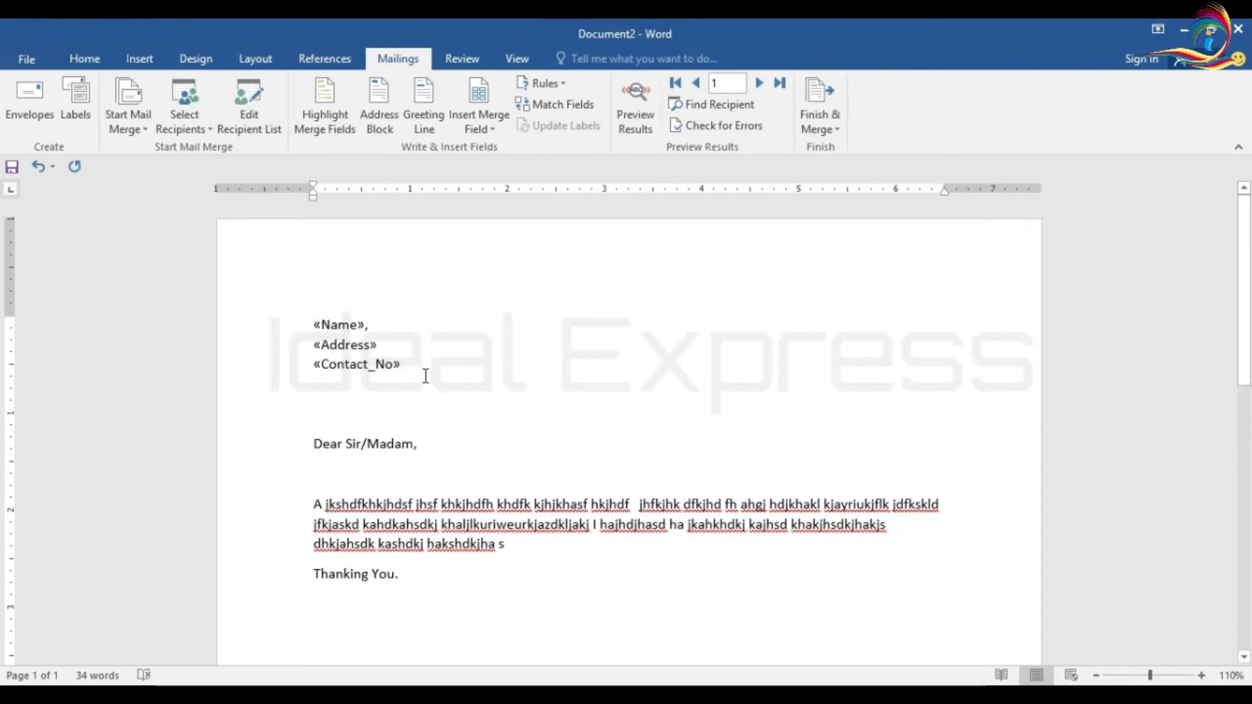
pyautogui.click(832, 134)
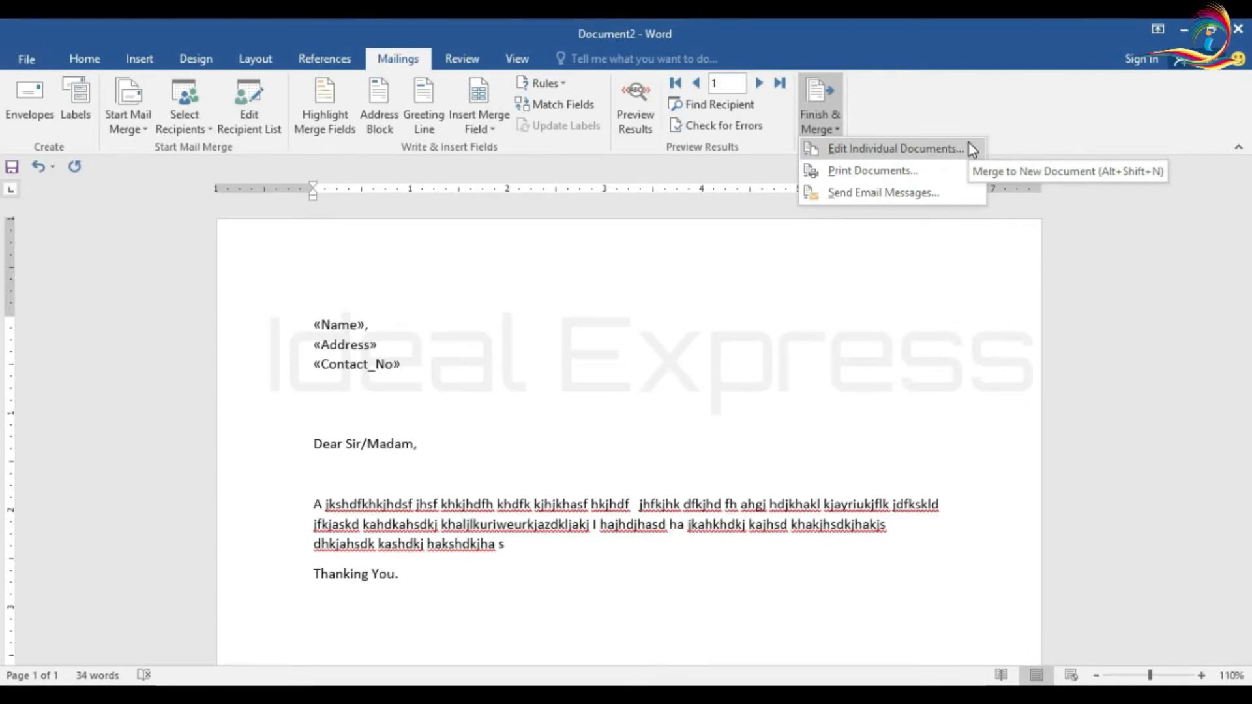
pyautogui.click(893, 150)
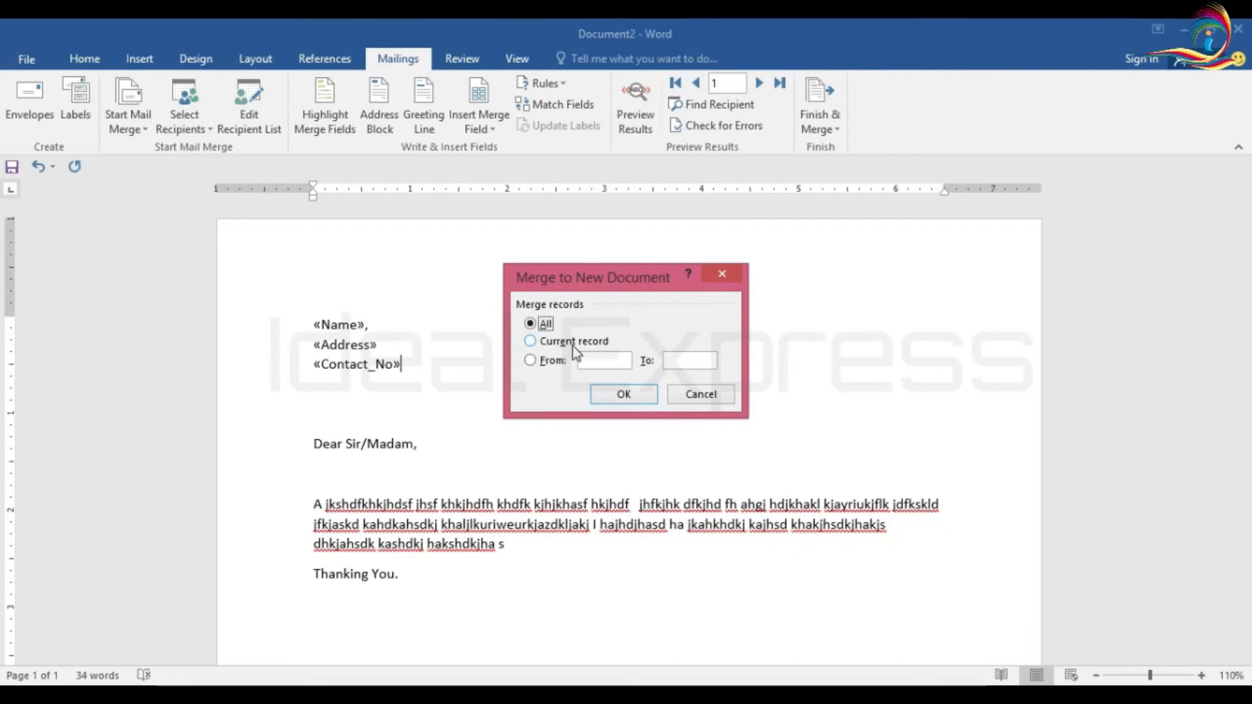
pyautogui.click(611, 361)
pyautogui.click(704, 362)
pyautogui.click(619, 395)
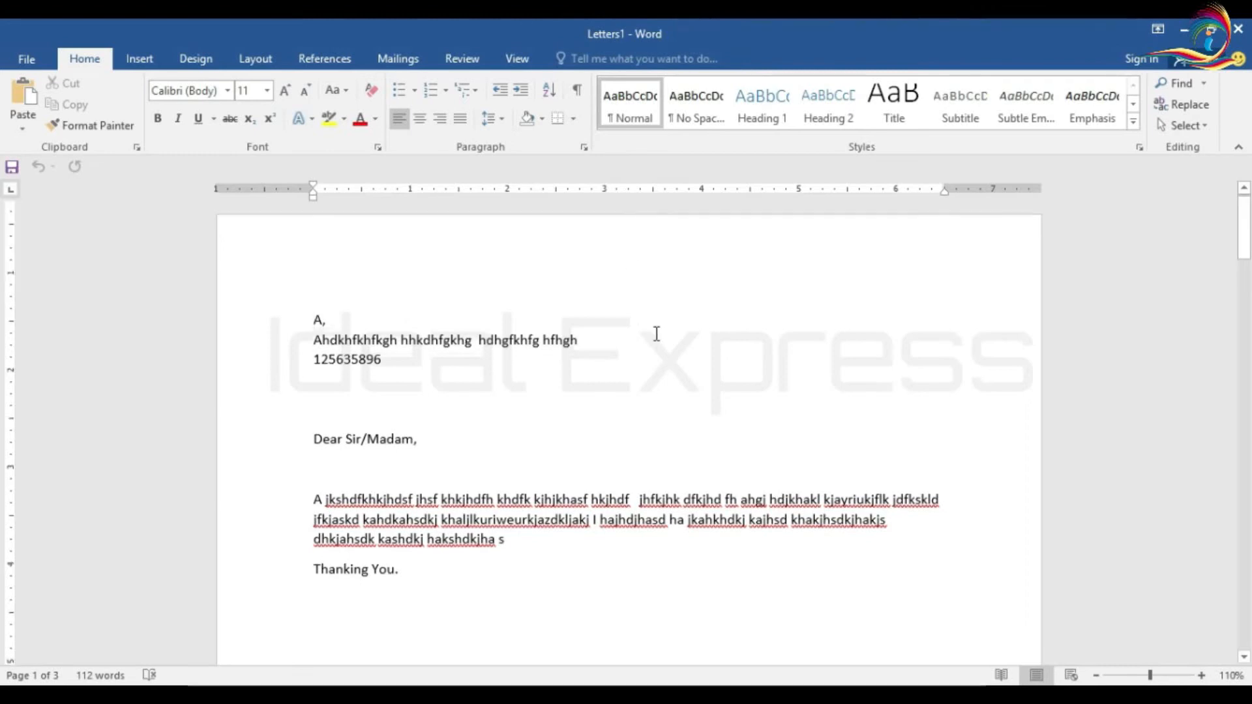
# Look through the pages of the merged letters in Letters1 and close that document.
pyautogui.scroll(-15, 656, 335)
pyautogui.scroll(-15, 656, 334)
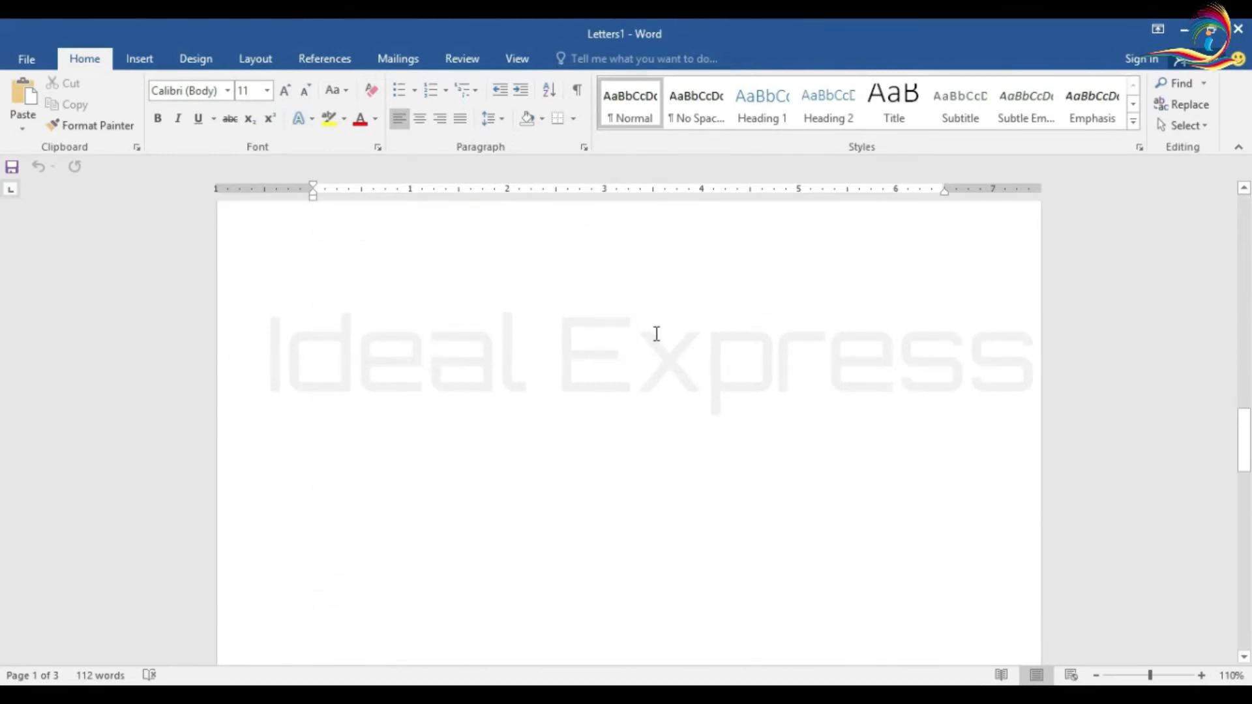
pyautogui.scroll(15, 656, 333)
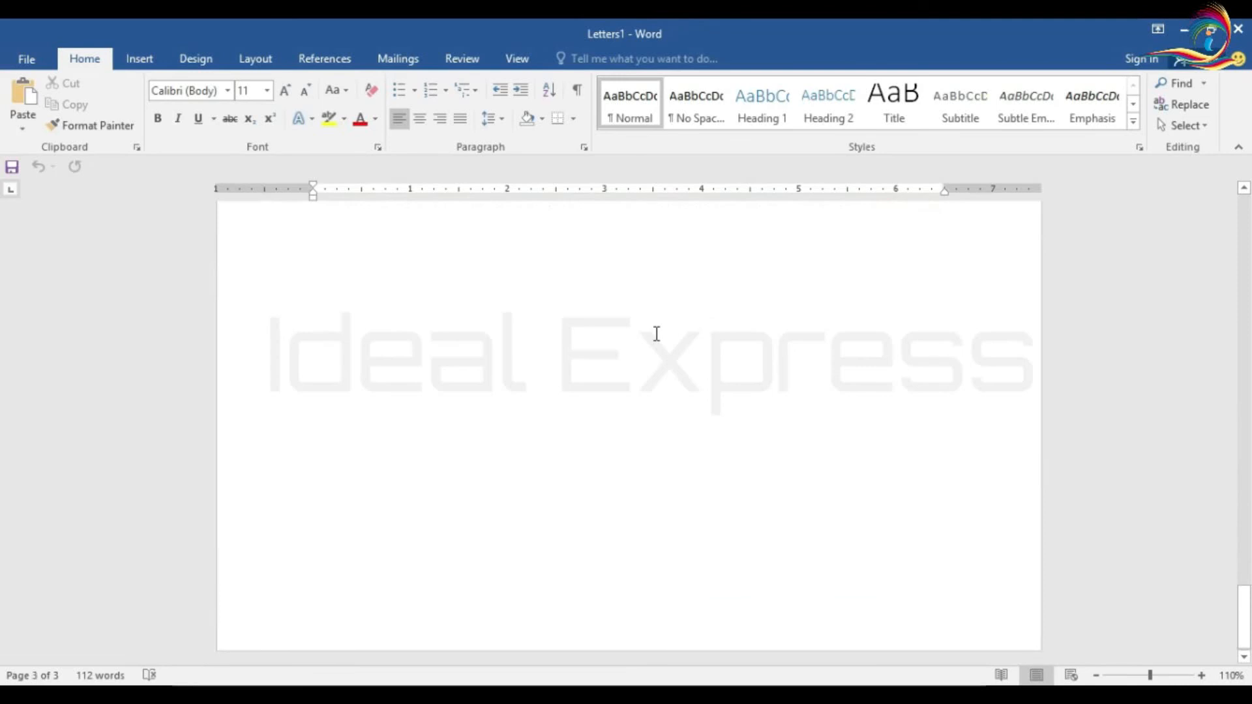
pyautogui.scroll(15, 656, 333)
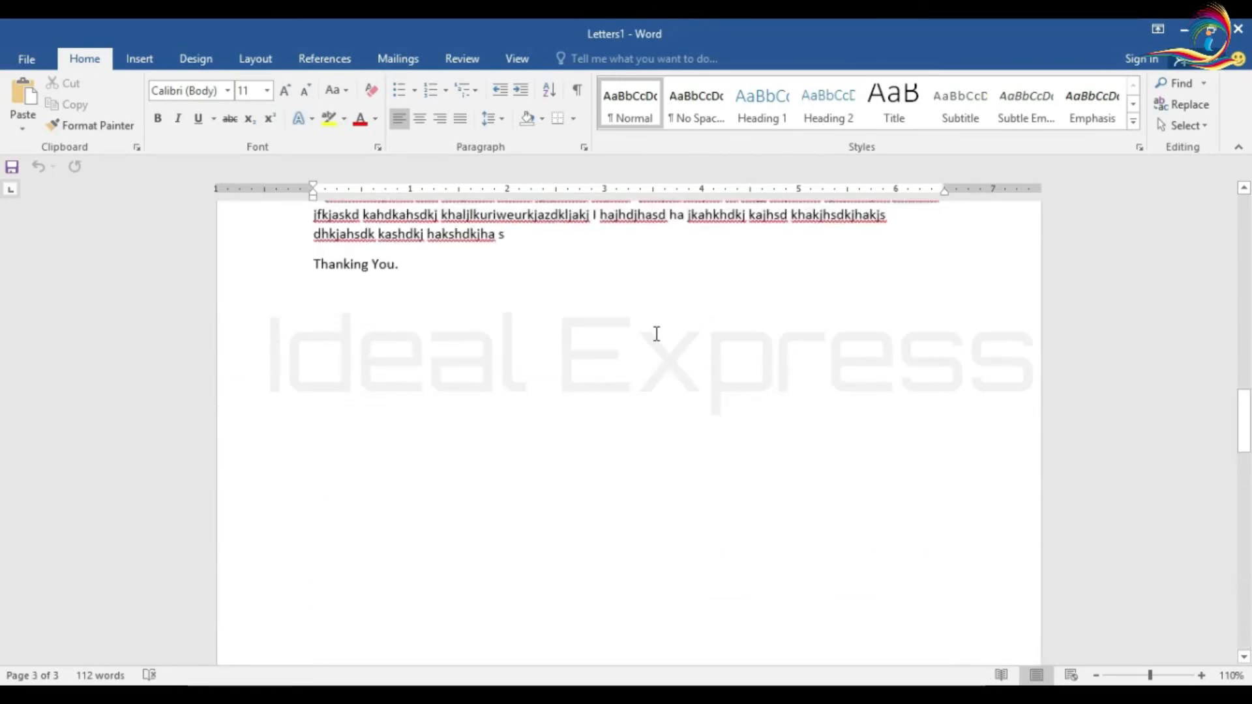
pyautogui.scroll(20, 656, 334)
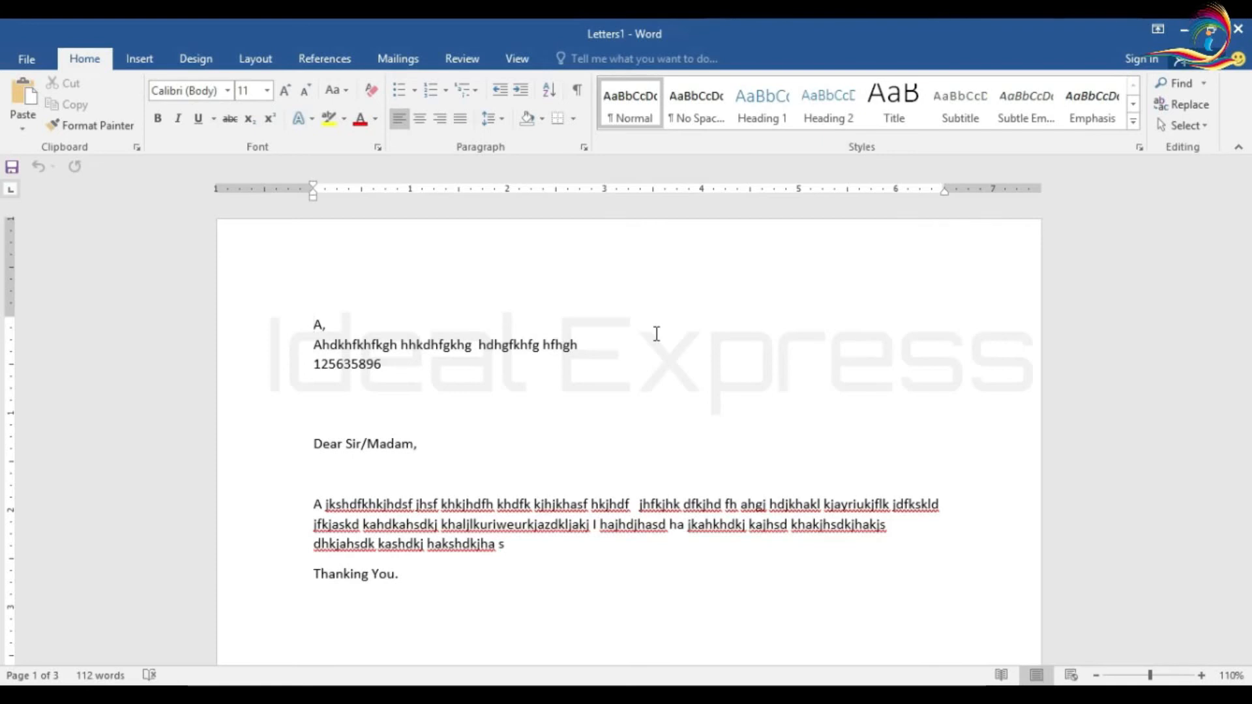
pyautogui.scroll(-8, 590, 400)
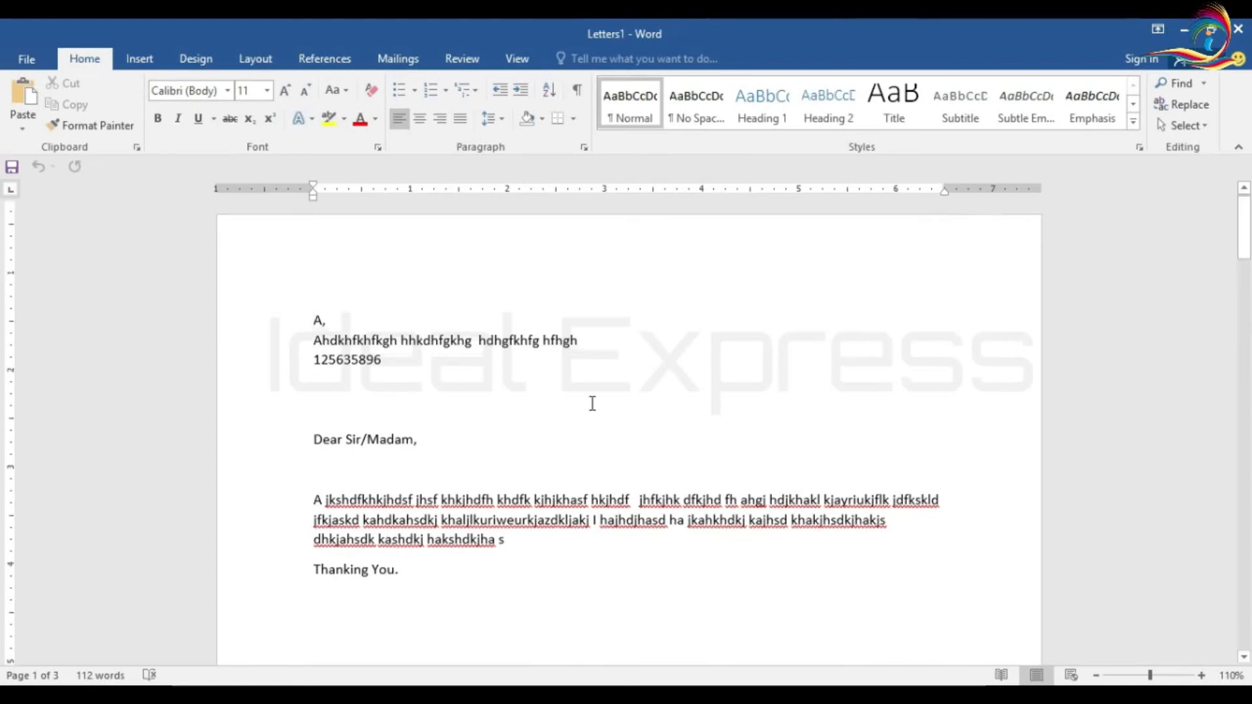
pyautogui.scroll(-12, 592, 403)
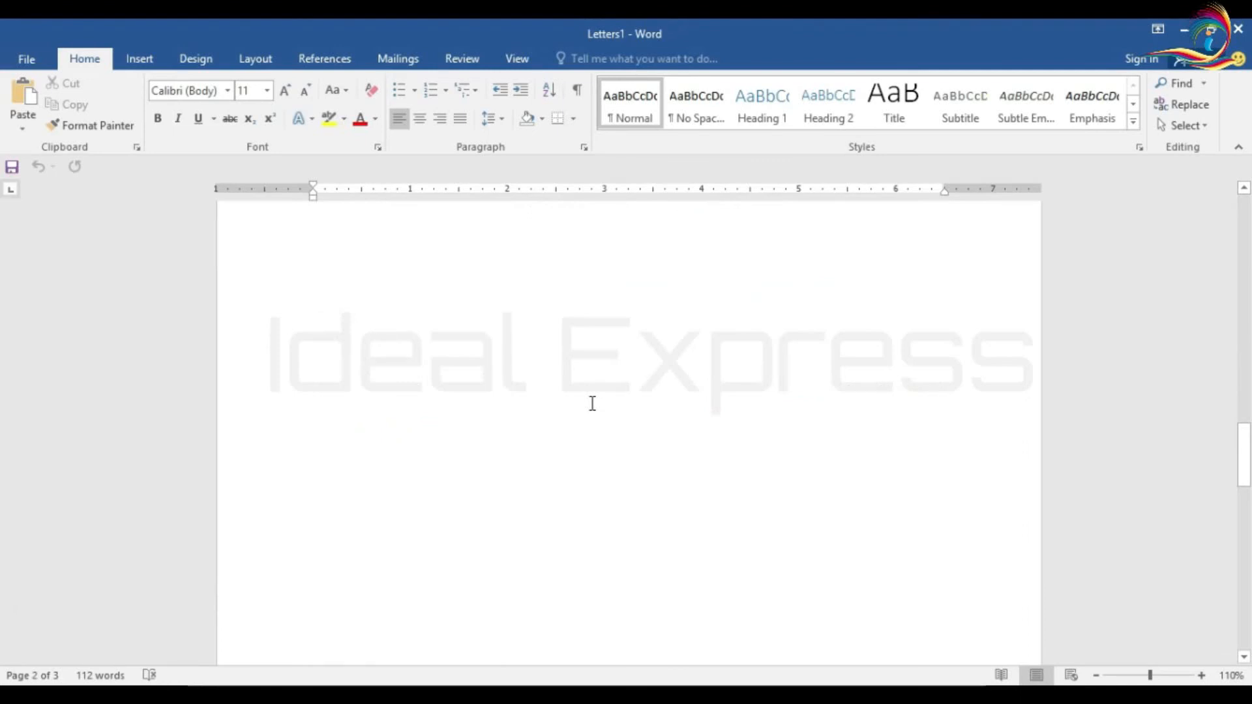
pyautogui.click(1239, 30)
pyautogui.click(626, 396)
pyautogui.click(829, 130)
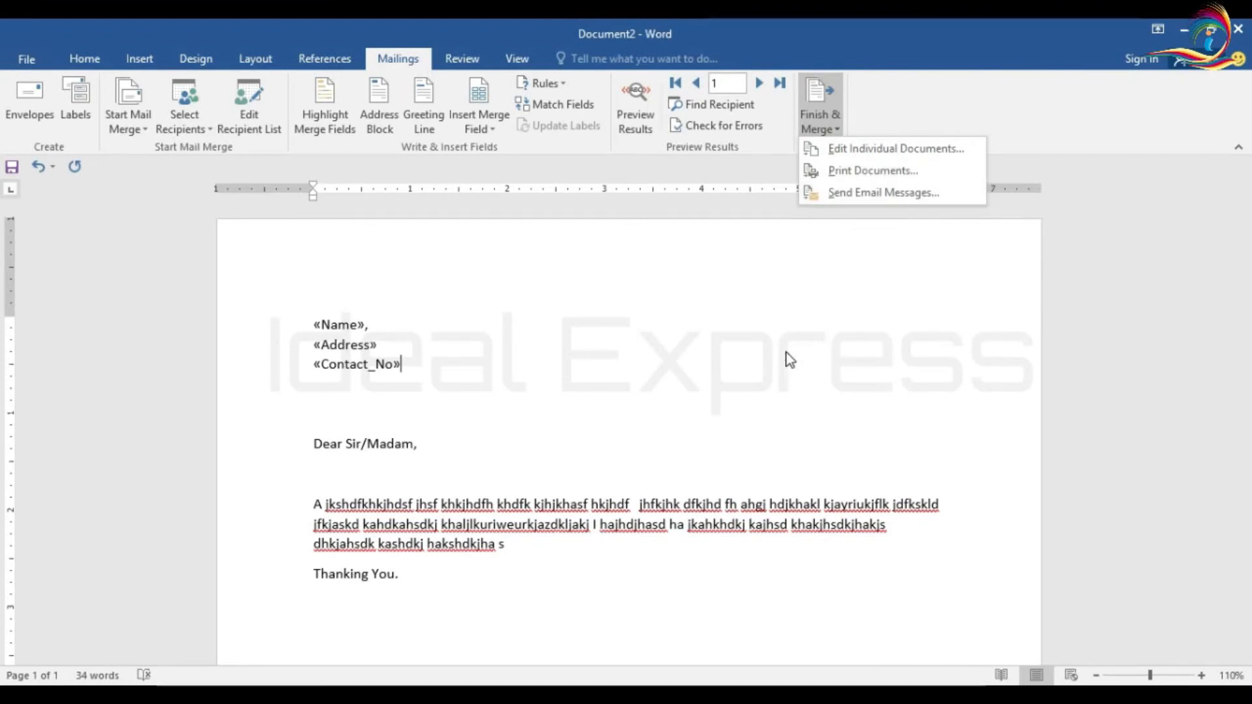
pyautogui.click(659, 428)
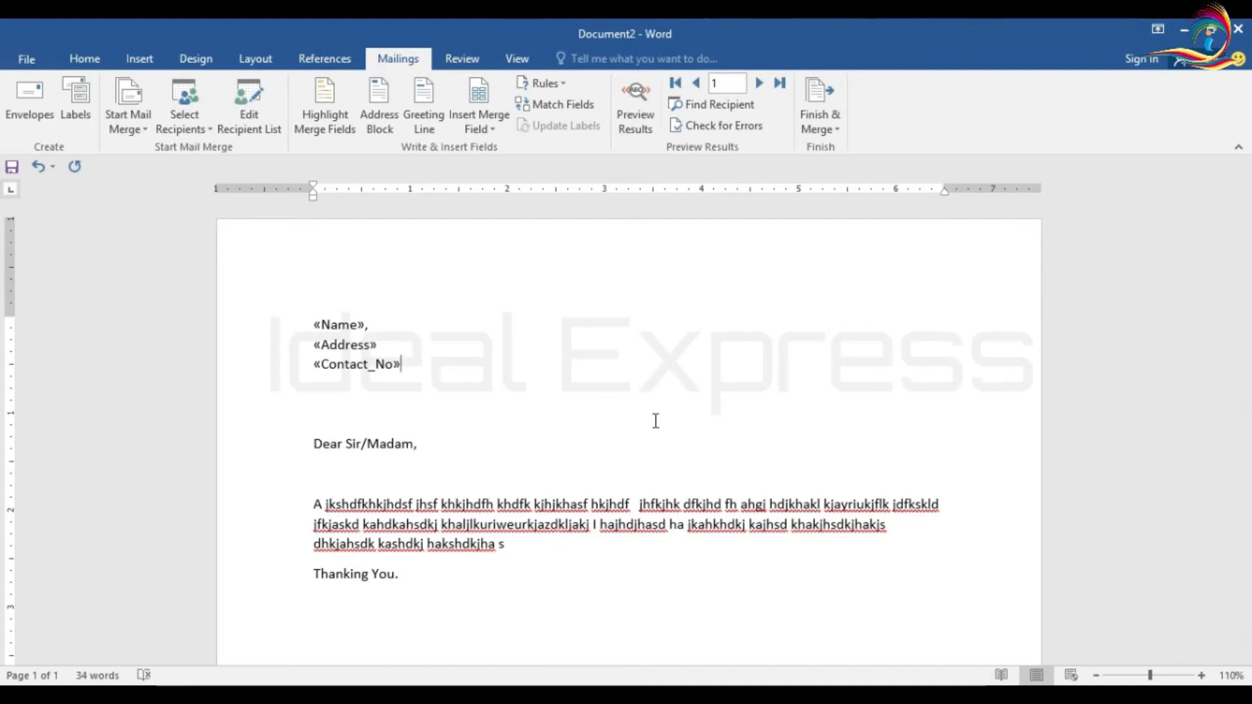
pyautogui.click(140, 126)
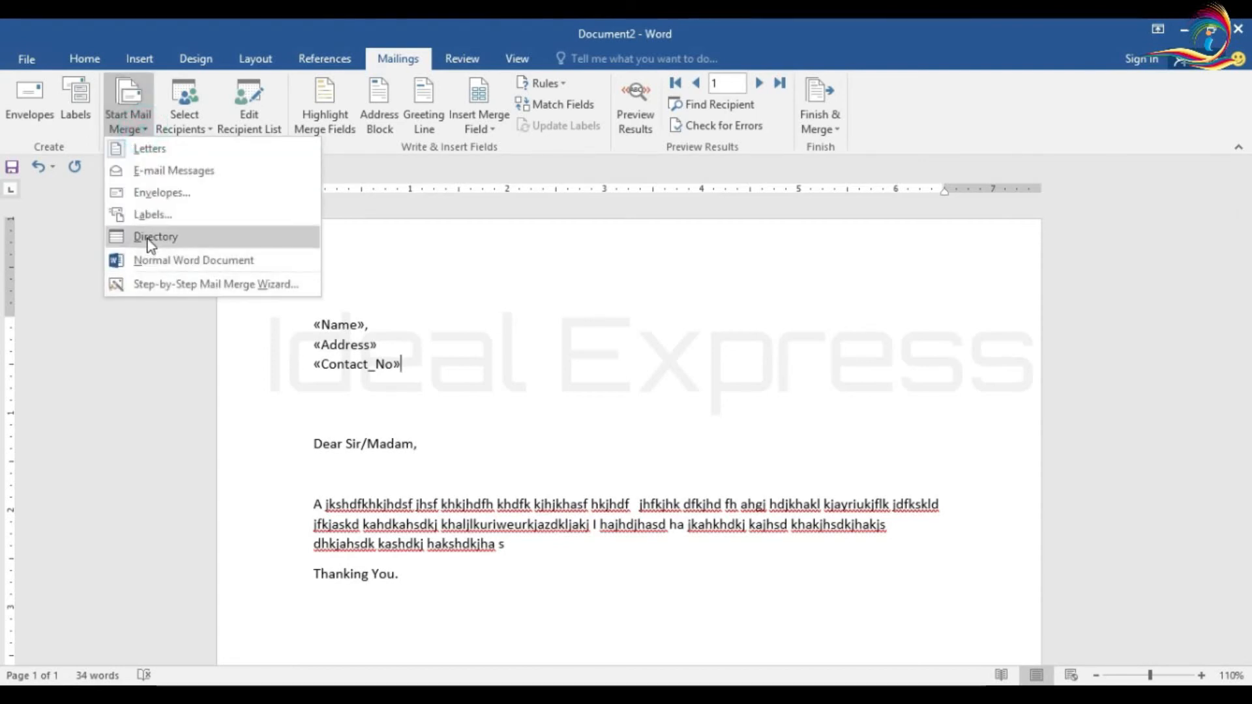
pyautogui.click(843, 434)
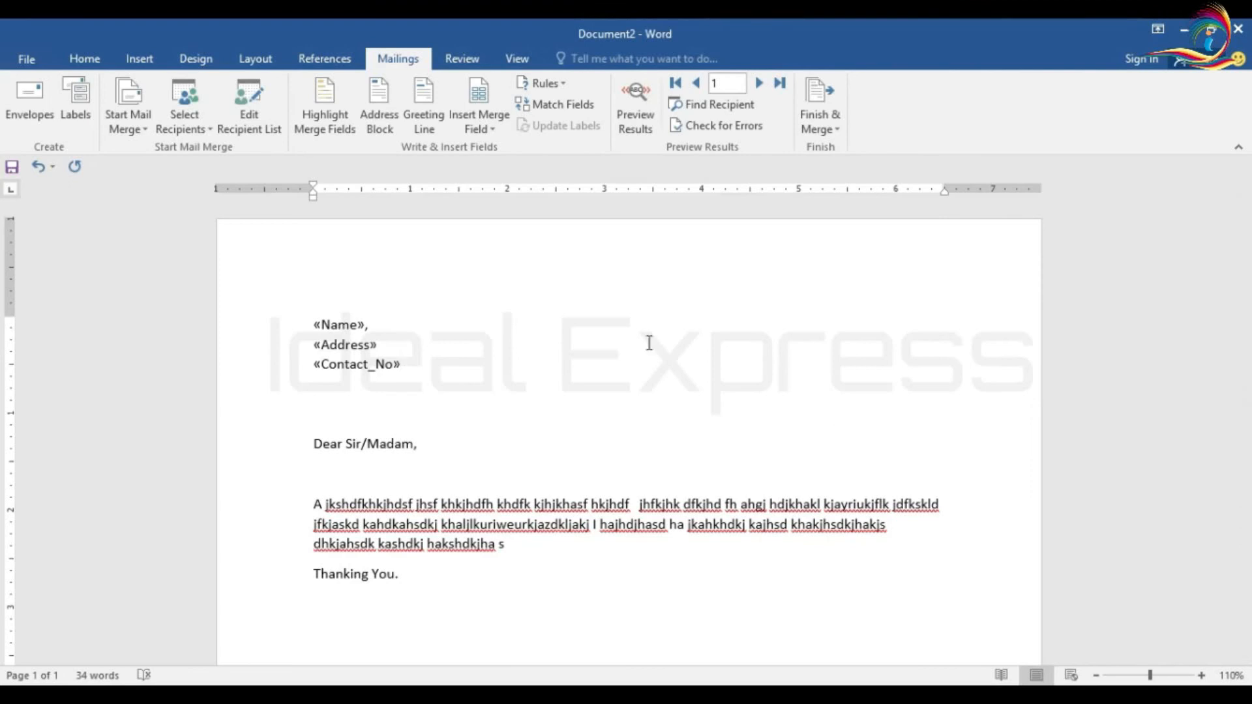
pyautogui.click(134, 128)
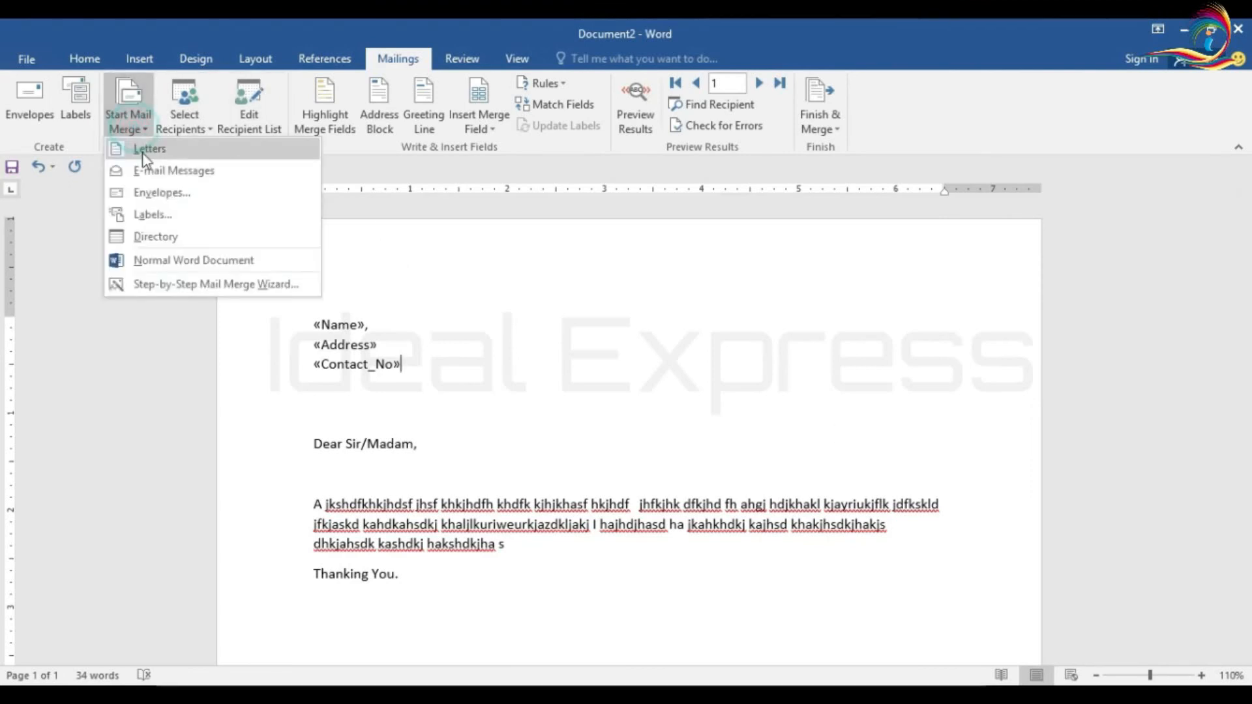
pyautogui.click(636, 357)
pyautogui.scroll(-3, 625, 365)
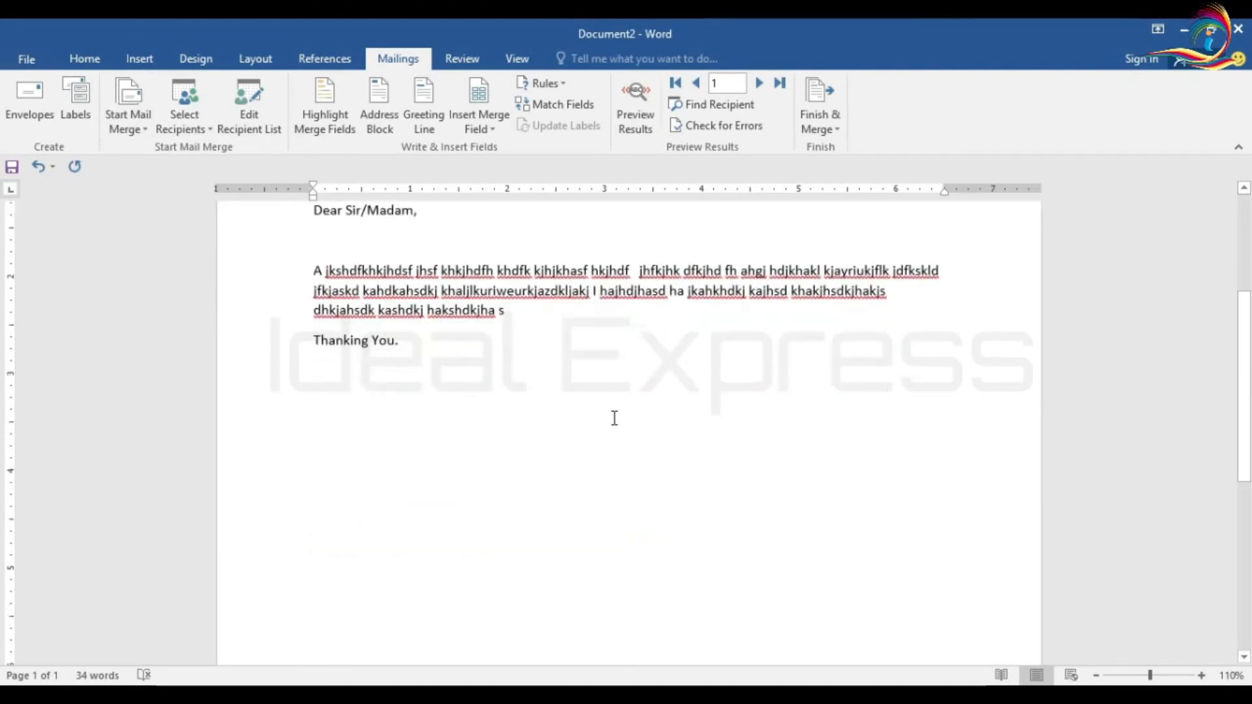
pyautogui.scroll(1, 614, 418)
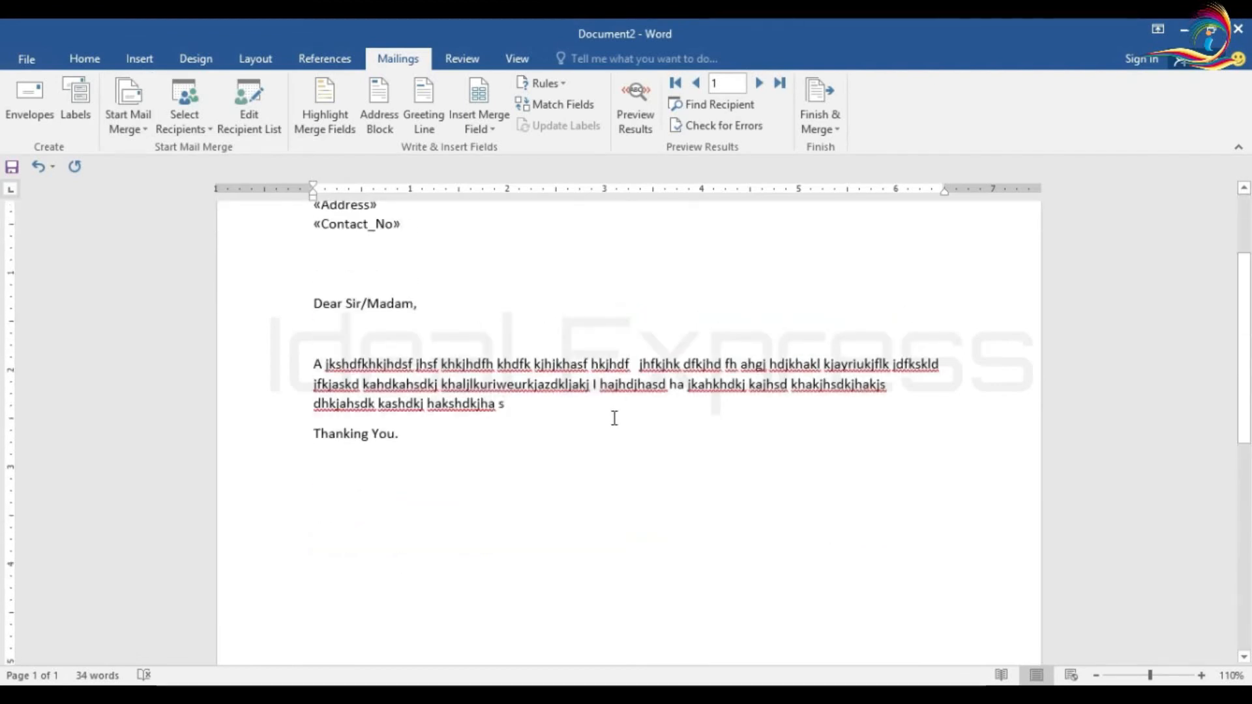
pyautogui.scroll(2, 614, 418)
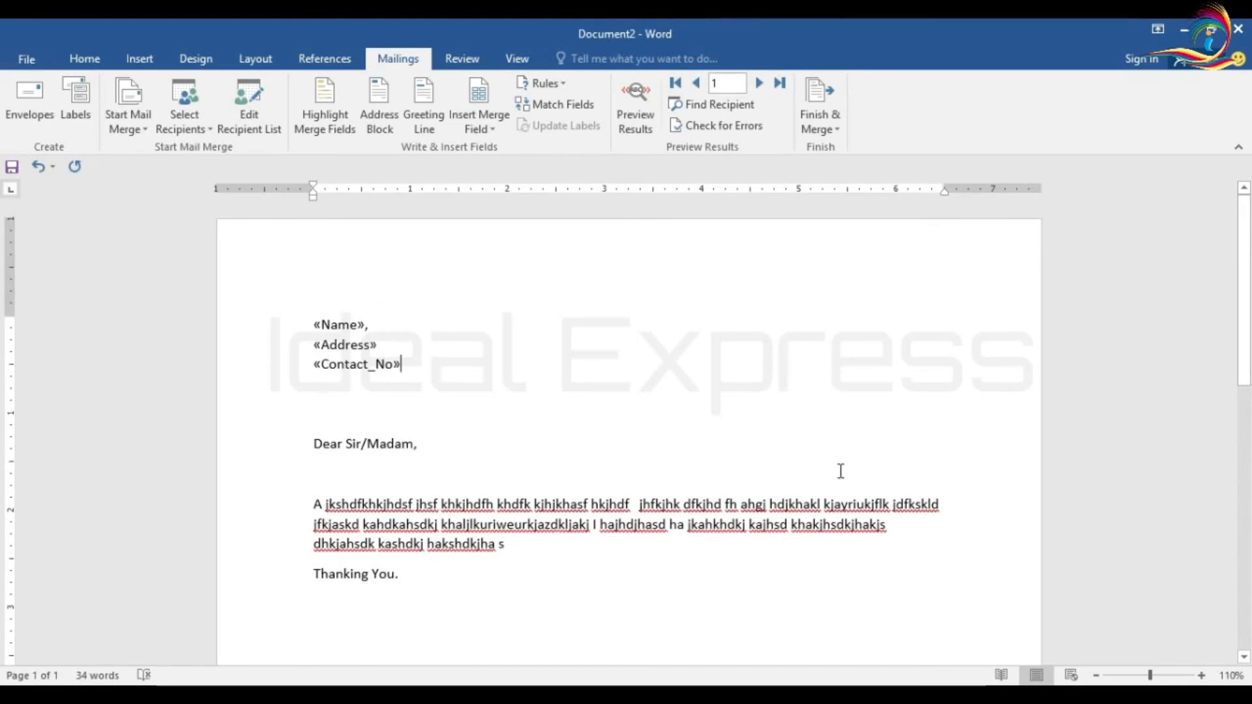
pyautogui.click(653, 425)
pyautogui.scroll(-7, 656, 427)
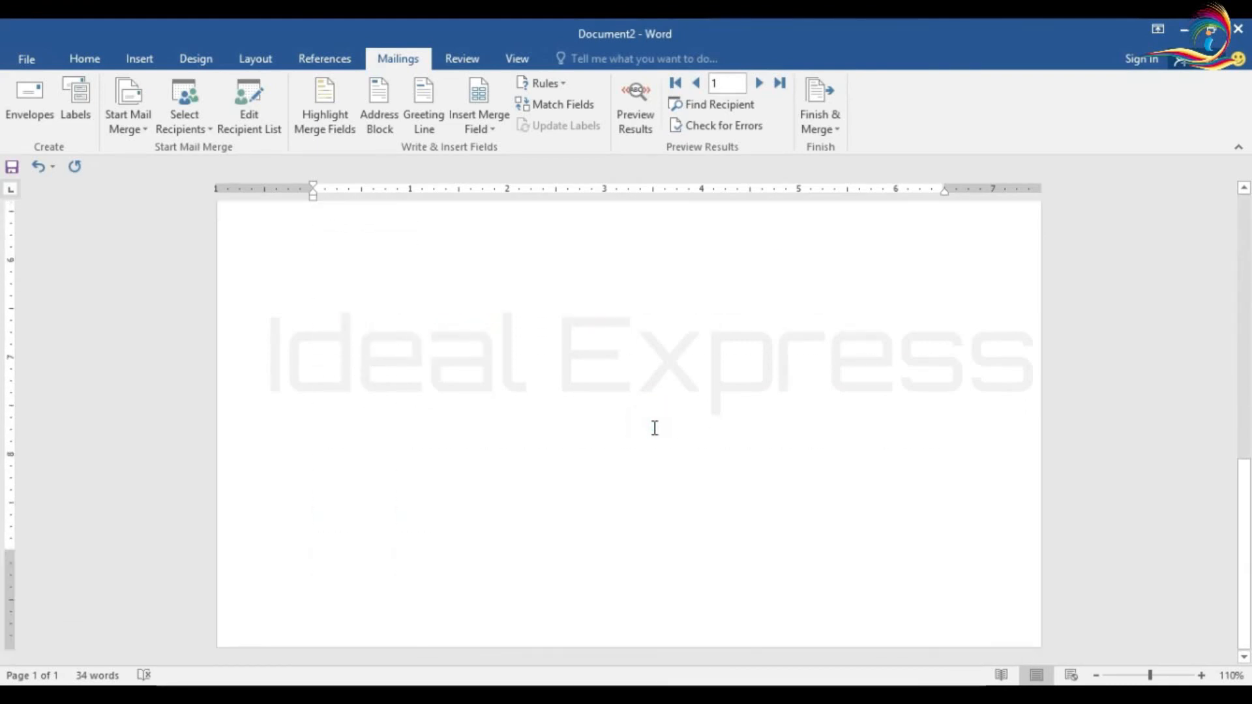
# Save the merge letter Document2 as a Word document named Mailmerge in the Mailmerge folder on drive D.
pyautogui.scroll(8, 654, 427)
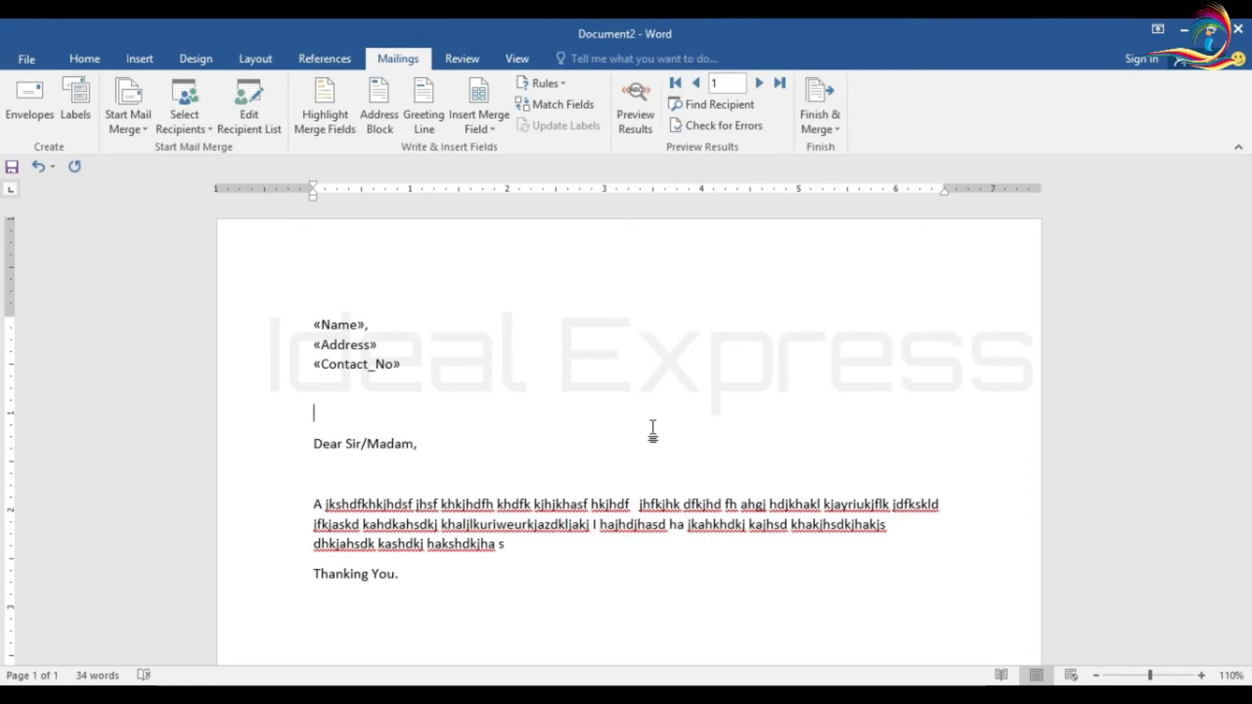
pyautogui.hotkey('ctrl', 's')
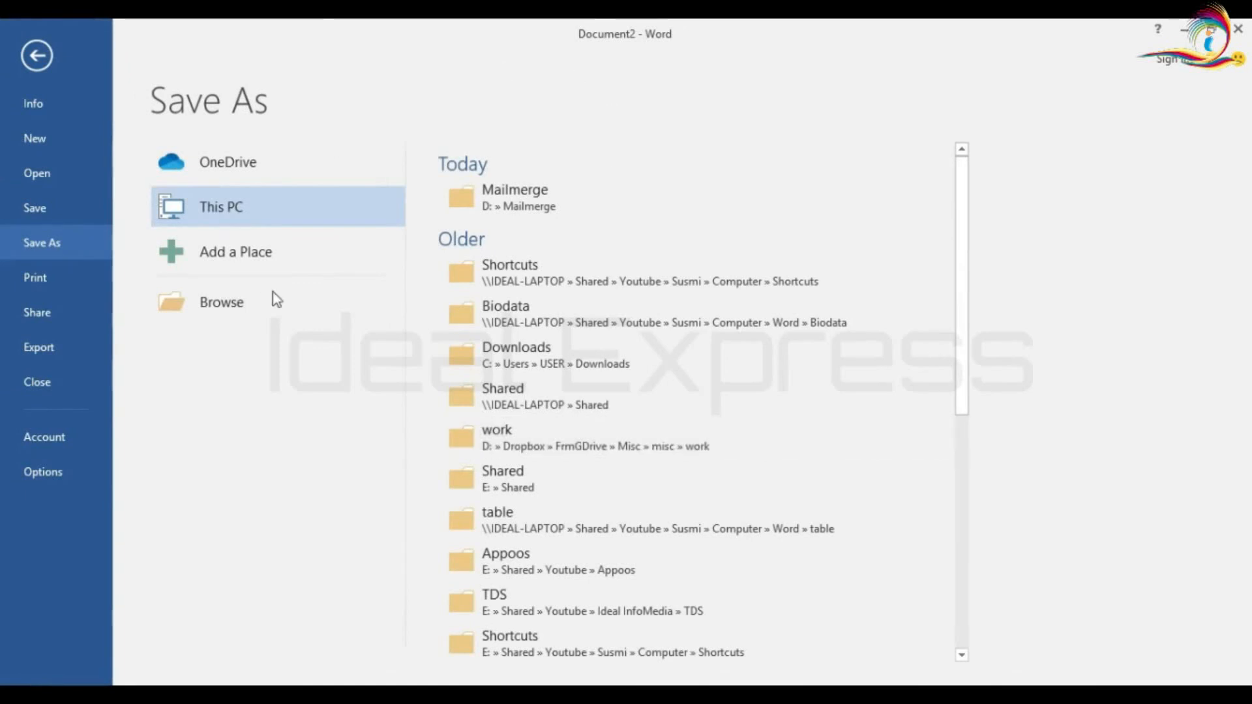
pyautogui.click(228, 302)
pyautogui.moveTo(137, 198); pyautogui.dragTo(142, 251)
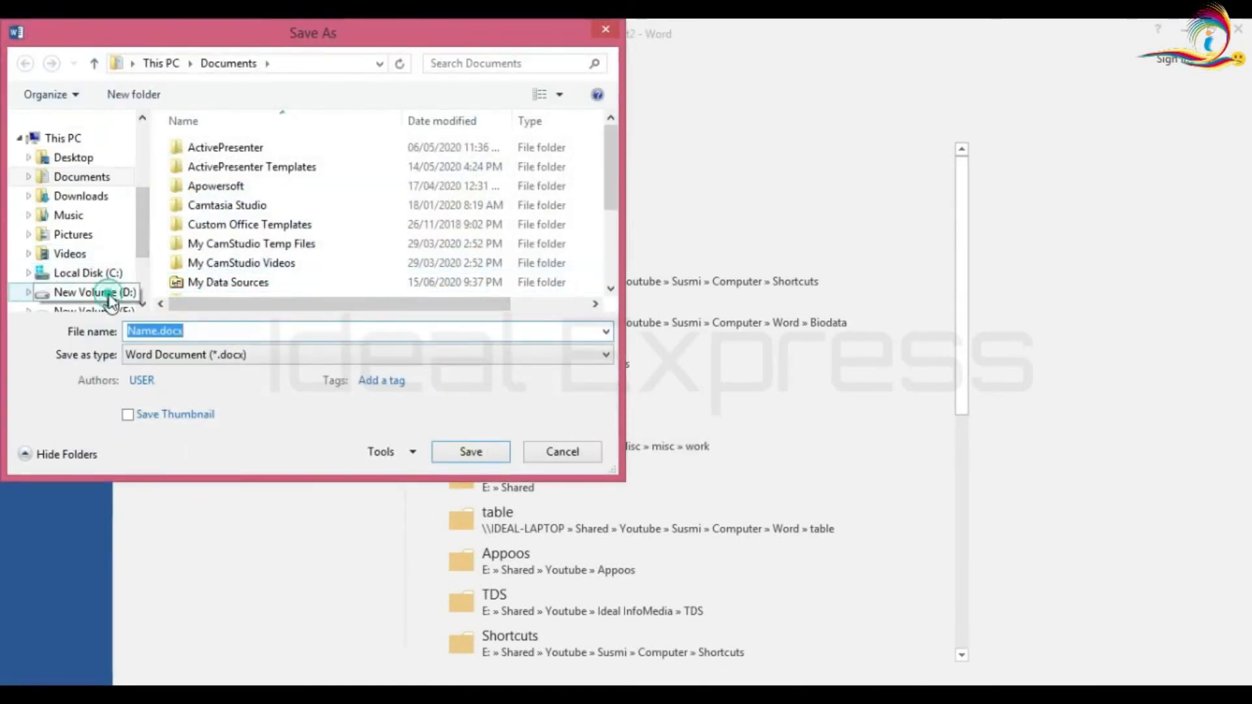
pyautogui.click(112, 232)
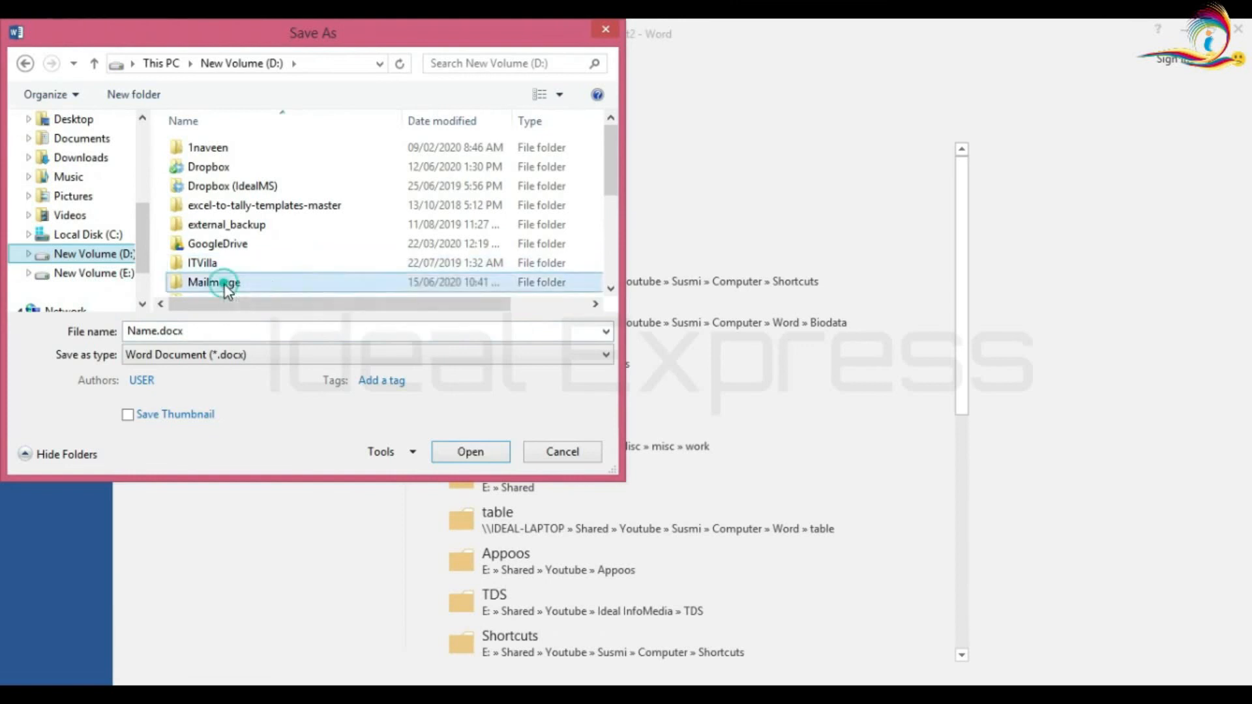
pyautogui.doubleClick(223, 282)
pyautogui.doubleClick(204, 329)
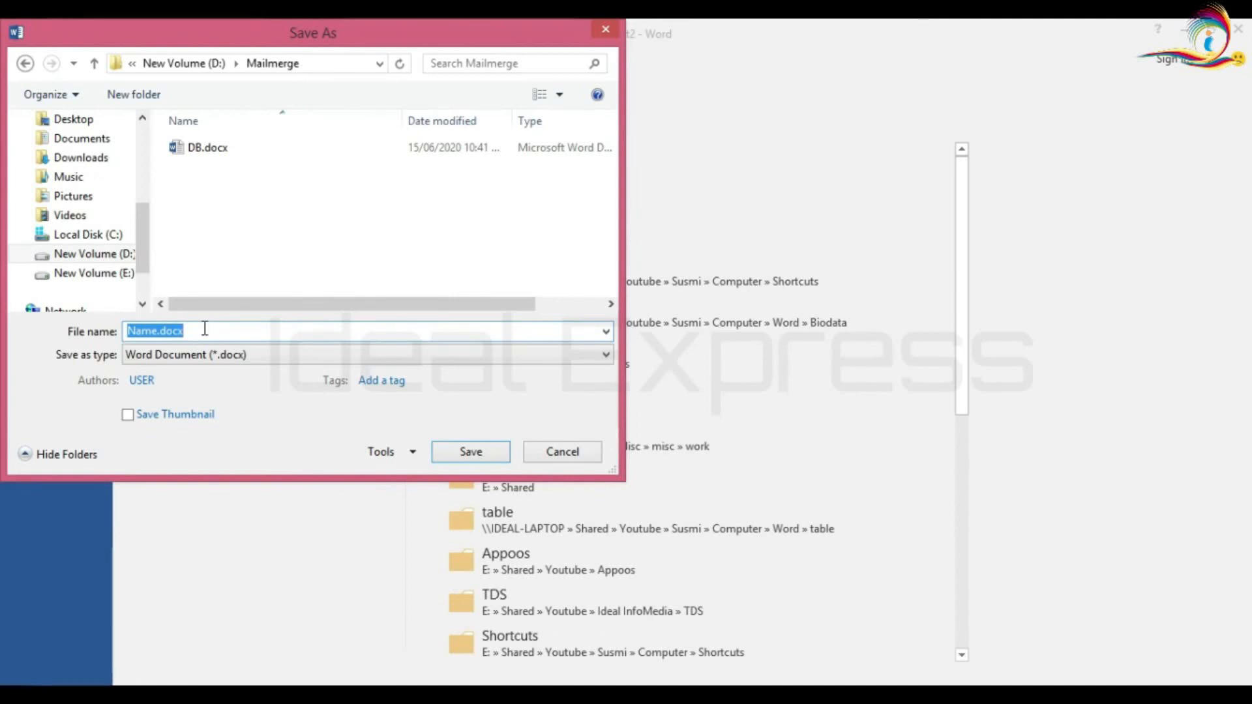
pyautogui.write('Mailmerge')
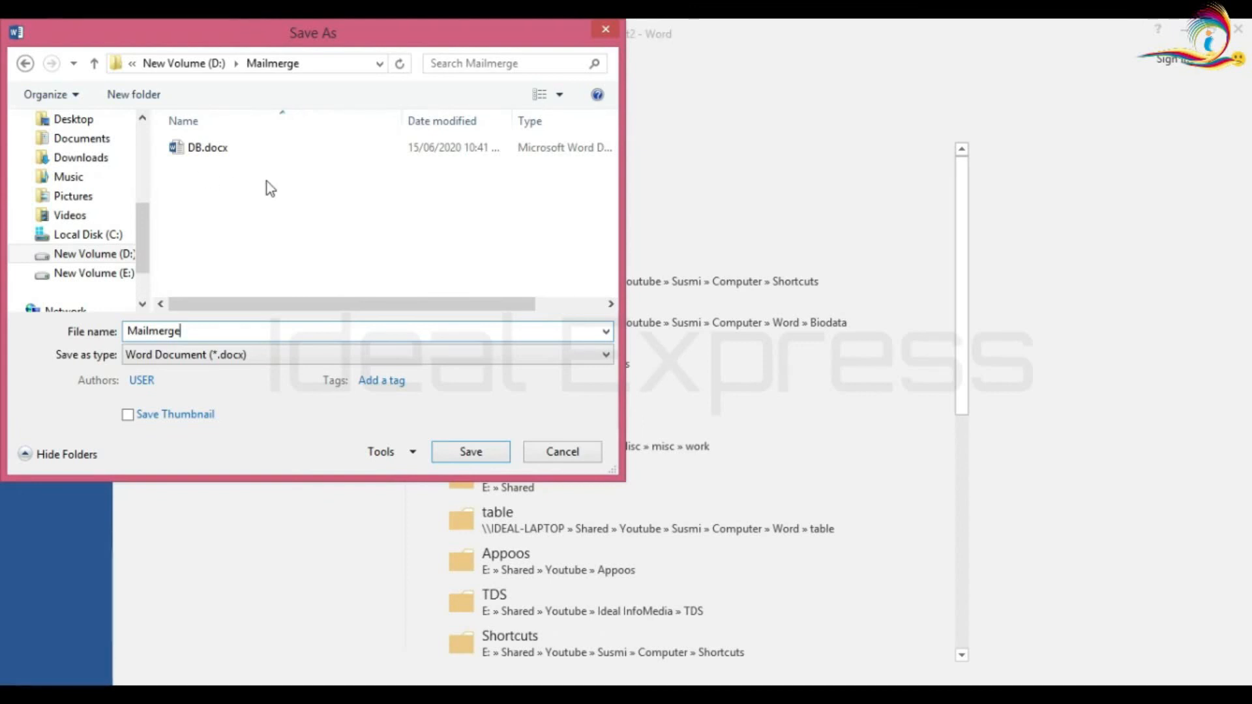
pyautogui.click(470, 453)
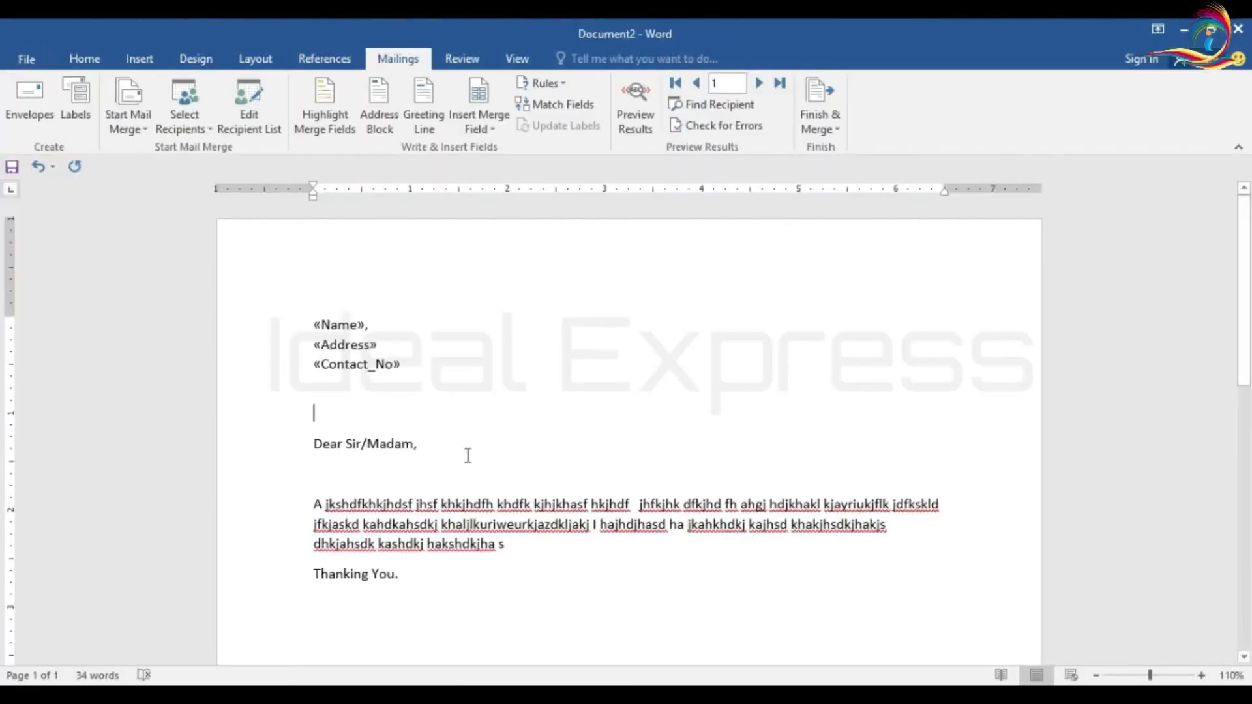